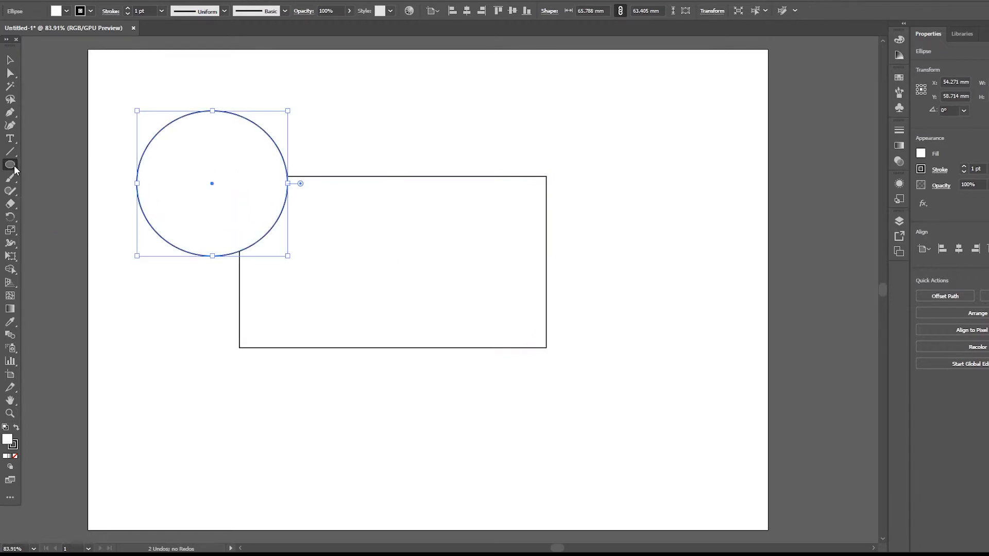
Draw a hexagon about 65 by 61 mm over the rectangle's lower-right corner and a diagonal line below the circle.
left_click(9, 165)
left_click(80, 205)
left_click_drag(464, 262, 565, 425)
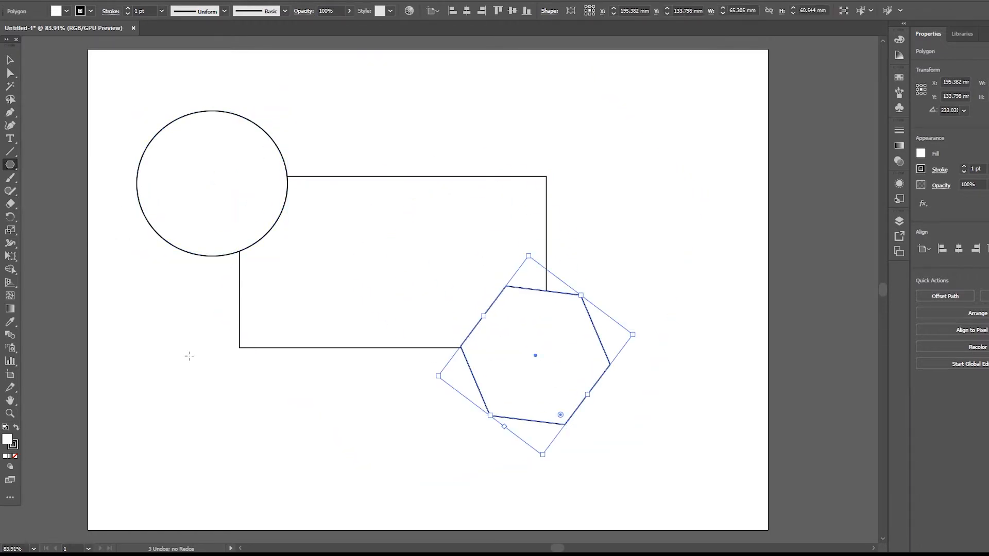
left_click(8, 153)
left_click_drag(149, 349, 331, 478)
Fill the circle with green and the rectangle with red.
key("v")
left_click(268, 144)
left_click(66, 11)
left_click(45, 37)
left_click(319, 221)
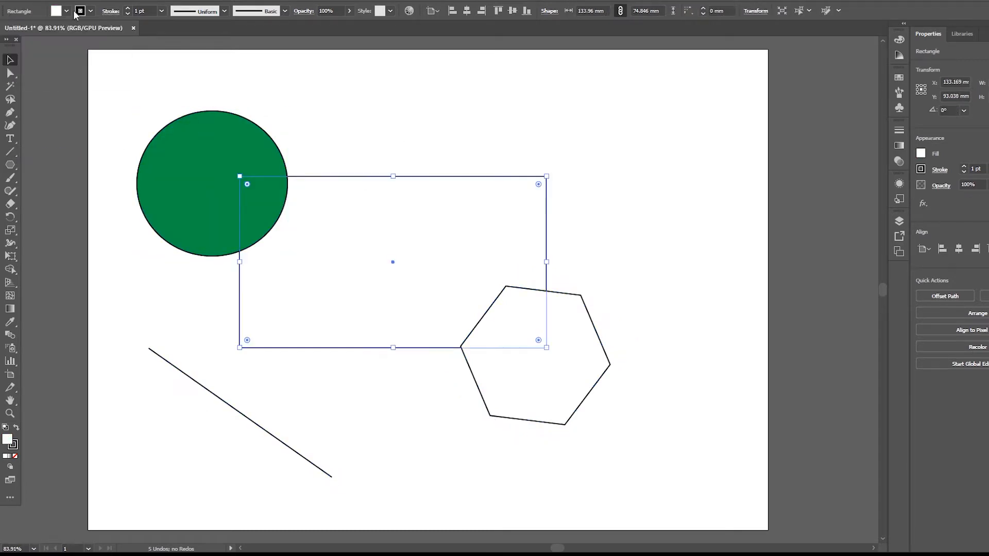
left_click(67, 11)
left_click(36, 31)
Fill the hexagon with magenta.
double_click(507, 334)
left_click(66, 11)
left_click(75, 30)
double_click(181, 370)
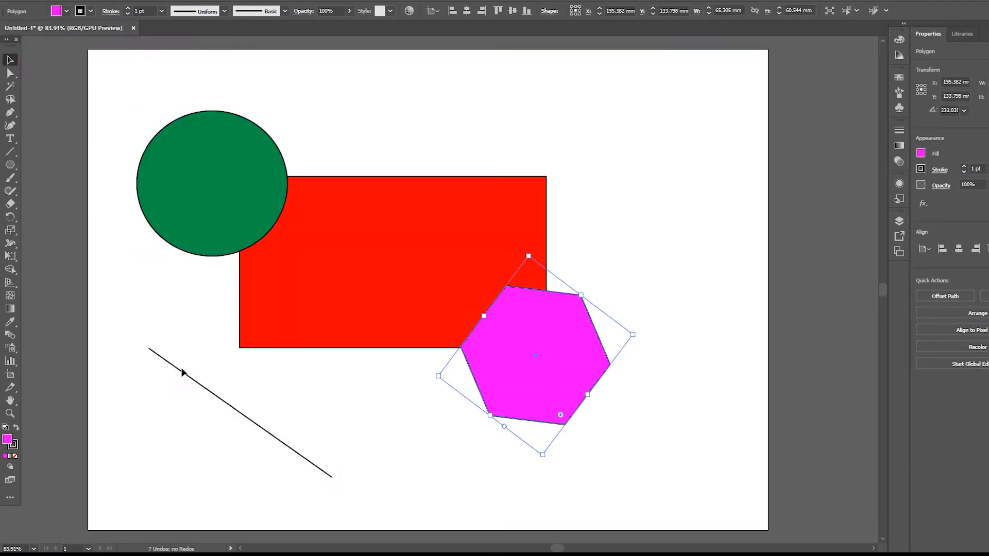
Draw a five-pointed star about 127 by 124 mm over the circle and rectangle, filled with light brown.
right_click(10, 165)
left_click(96, 220)
left_click_drag(301, 222, 401, 338)
left_click(67, 11)
left_click(67, 45)
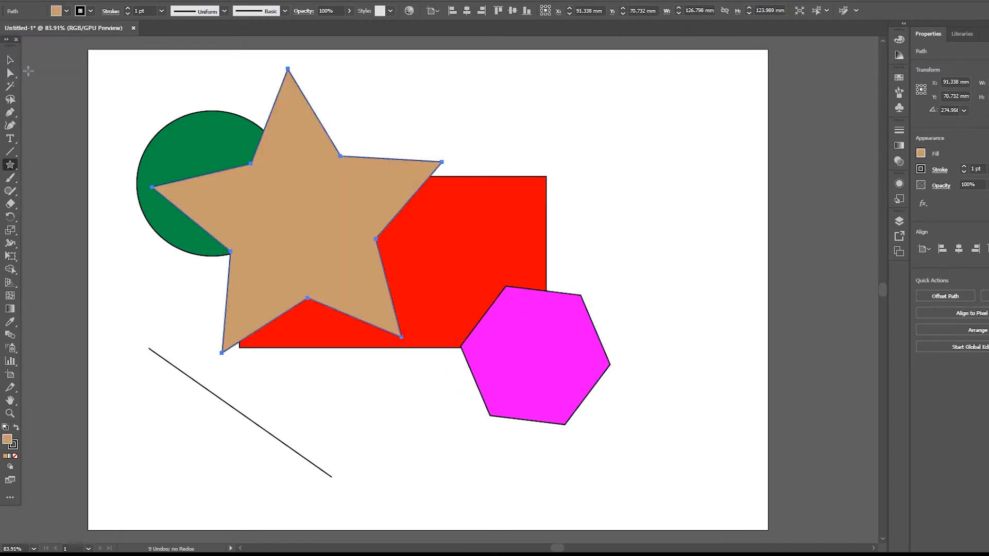
Send the brown star to the back, behind the circle and the red rectangle.
left_click(10, 61)
right_click(341, 200)
mouse_move(373, 380)
left_click(489, 415)
left_click(523, 139)
Rotate the brown star clockwise behind the other shapes and clear the selection.
left_click(329, 161)
left_click_drag(438, 51, 529, 133)
left_click(670, 110)
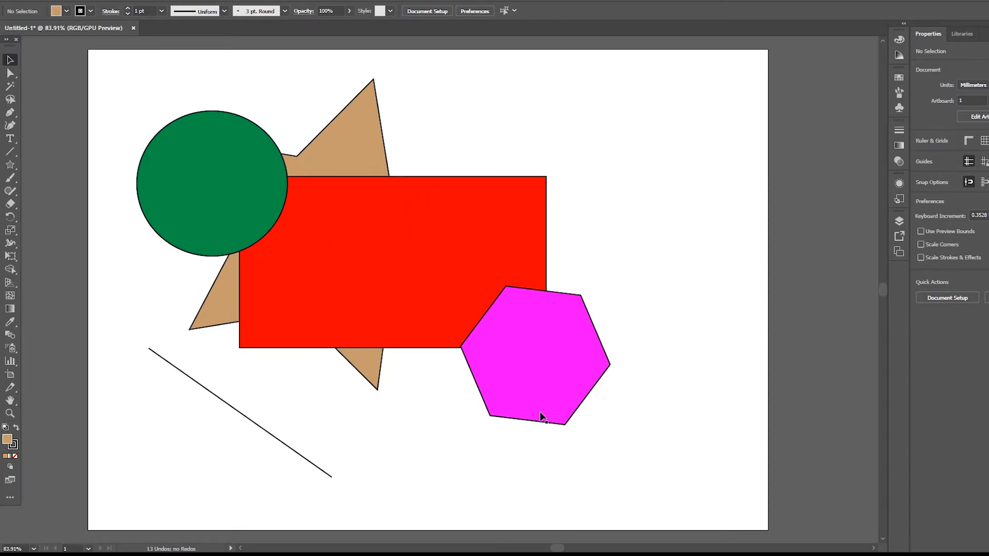
Enlarge the magenta hexagon proportionally to about 130 by 120 mm.
left_click(528, 345)
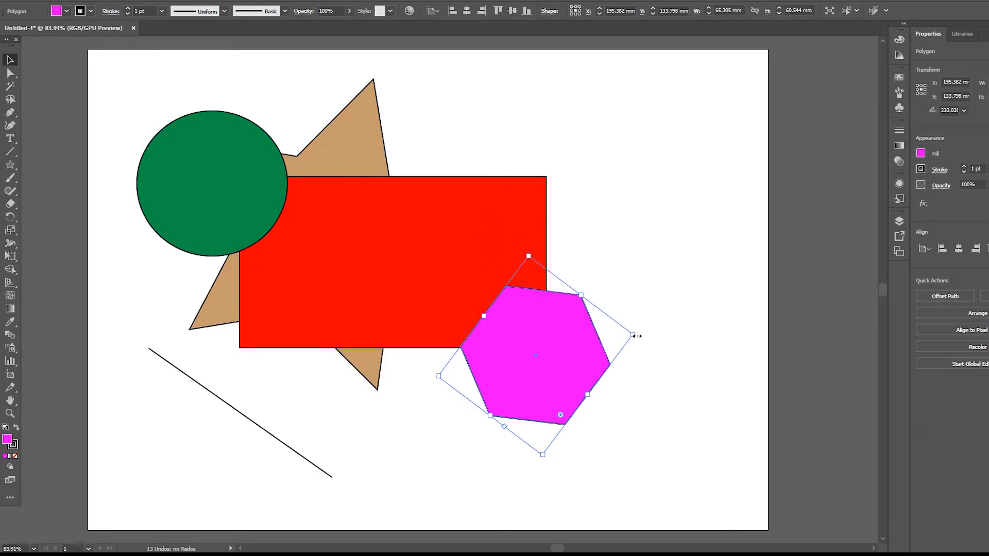
left_click_drag(636, 336, 670, 327)
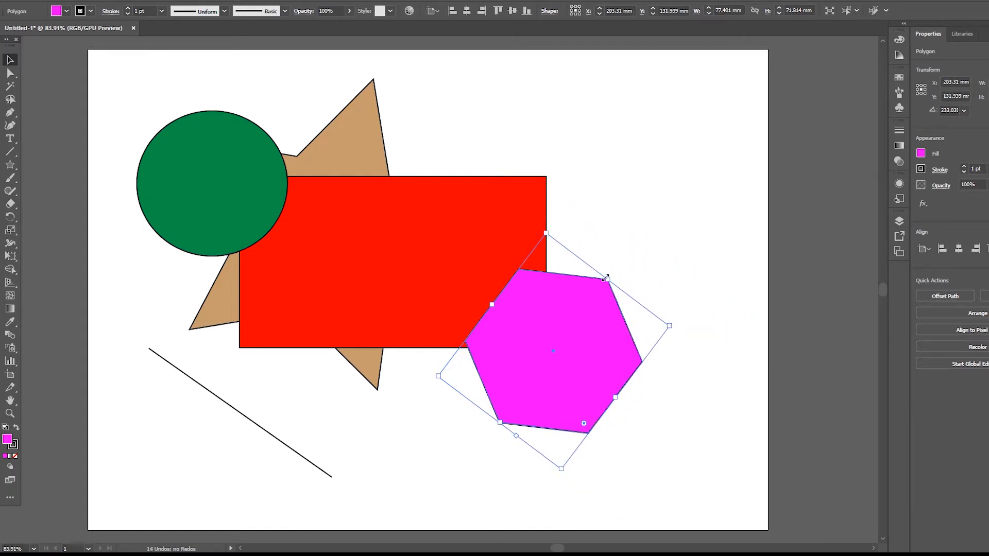
left_click_drag(672, 326, 747, 311)
key("shift")
key("alt")
key("shift")
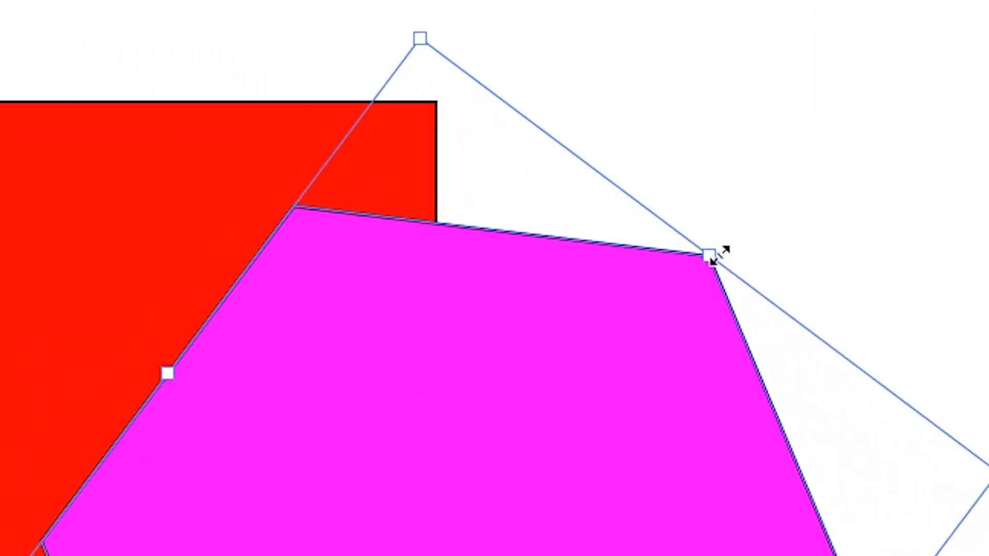
mouse_move(710, 256)
left_mouse_down()
mouse_move(618, 386)
mouse_move(545, 448)
mouse_move(716, 194)
mouse_move(698, 249)
left_mouse_up()
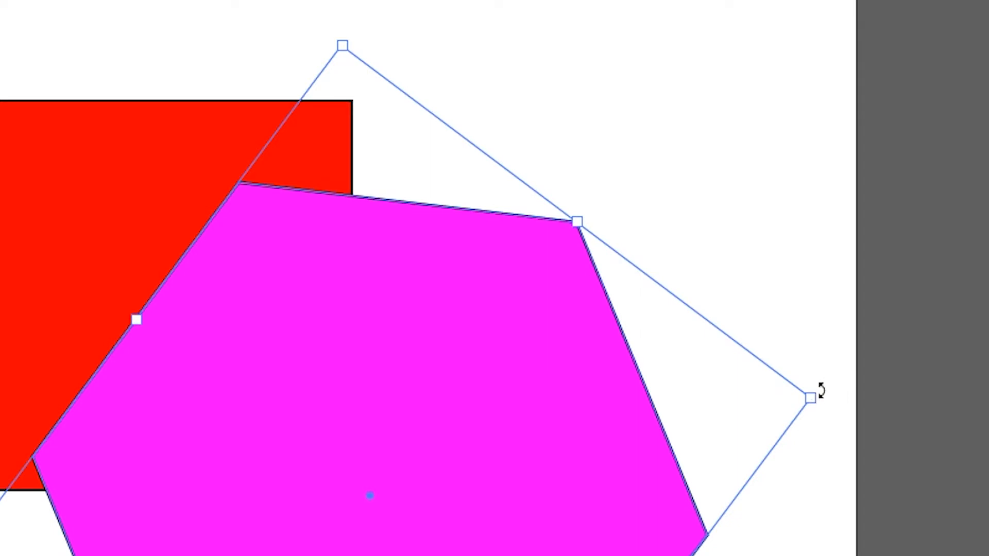
Rotate the magenta hexagon a quarter turn and the red rectangle by 45°.
left_click_drag(824, 390, 328, 555)
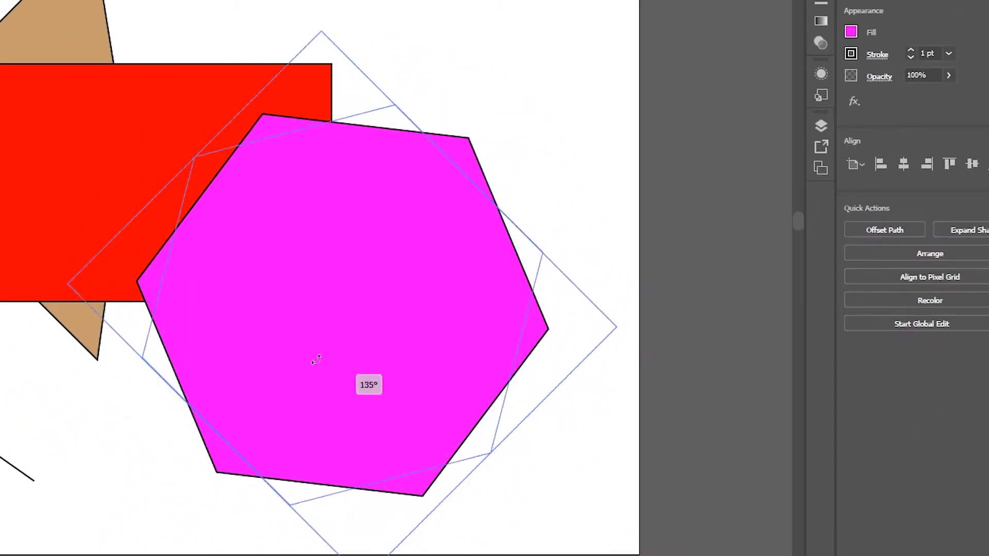
left_click_drag(316, 360, 447, 138)
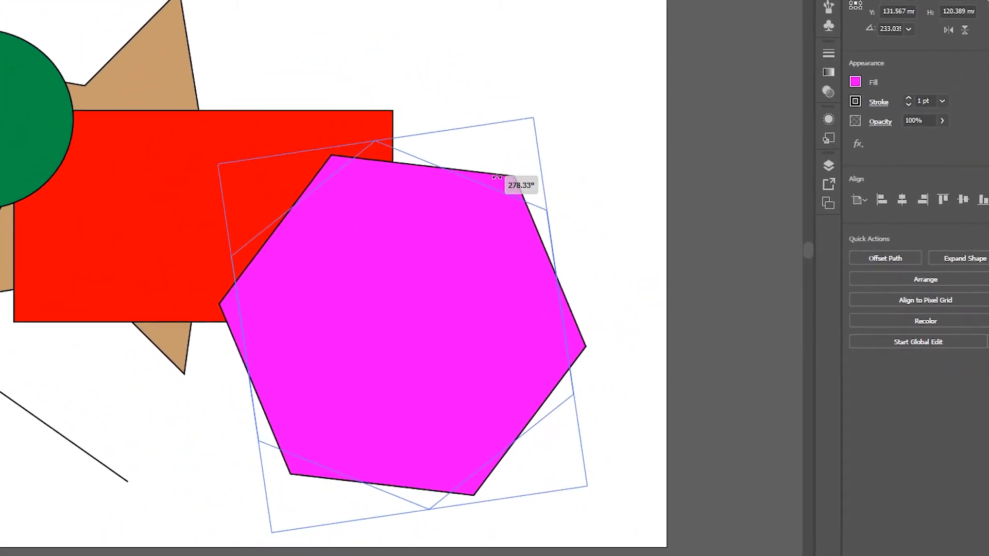
left_click_drag(497, 177, 640, 219)
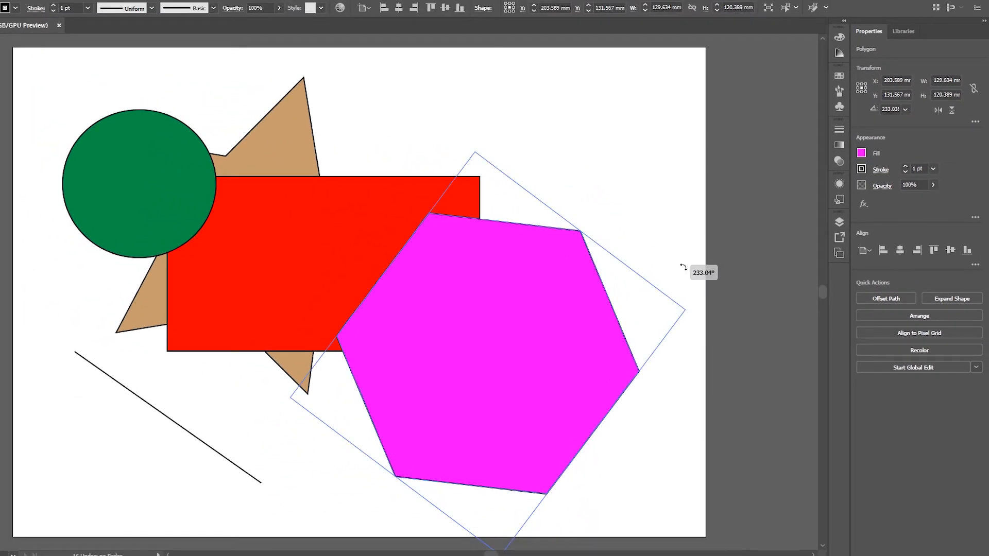
left_click_drag(684, 267, 517, 424)
left_click(279, 225)
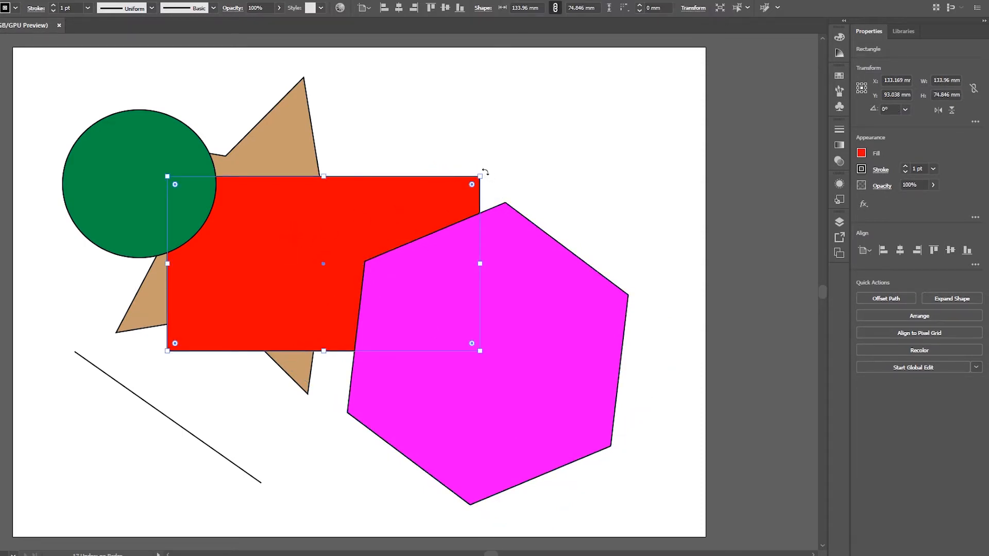
left_click_drag(487, 170, 442, 127)
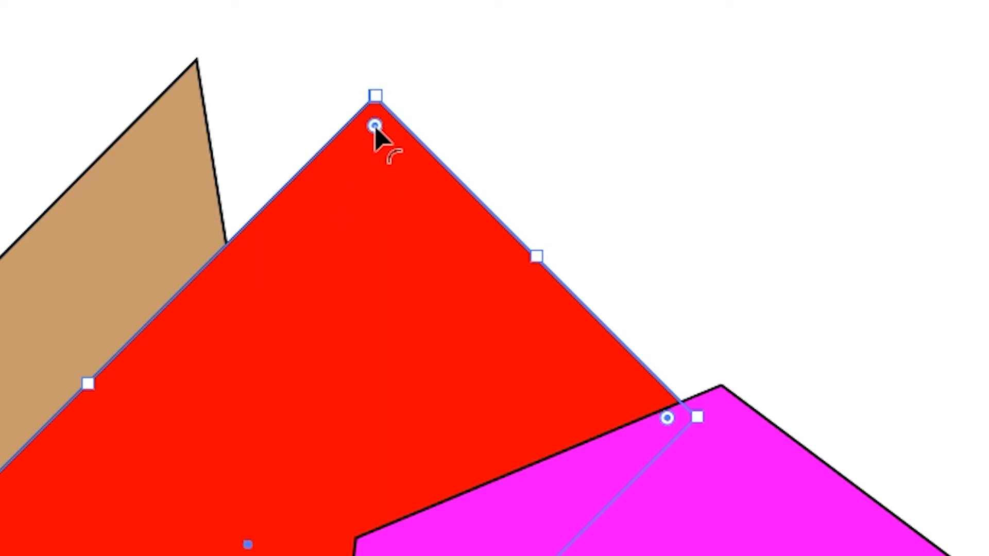
Round all corners of the red rectangle to a radius of about 22.5 mm and round all the hexagon's corners.
left_click_drag(375, 129, 338, 345)
left_click_drag(382, 320, 403, 278)
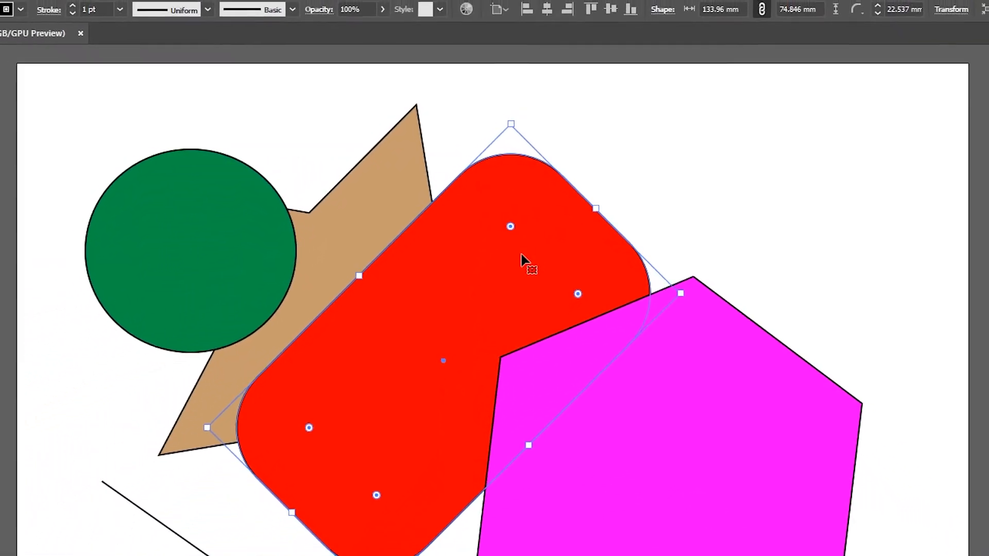
left_click(714, 385)
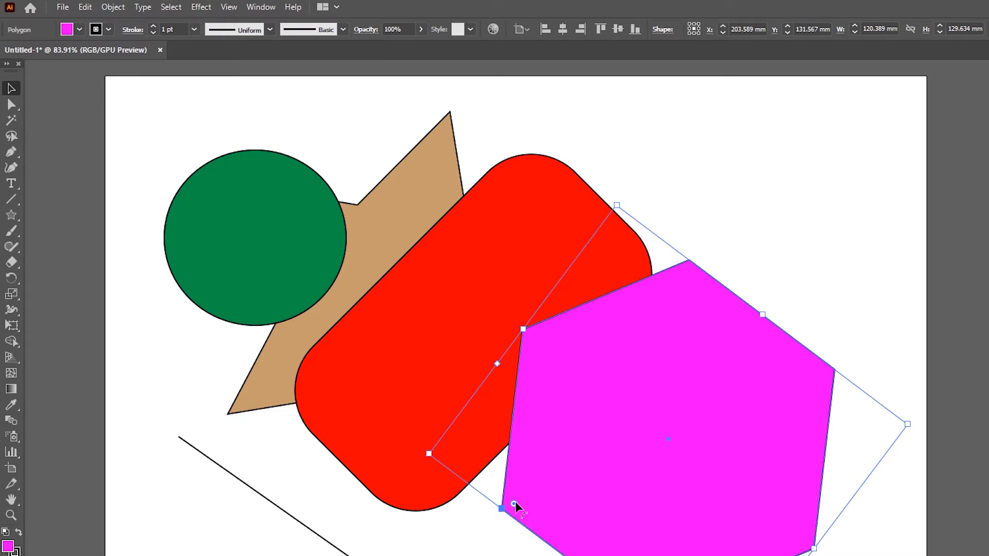
left_click_drag(515, 503, 551, 488)
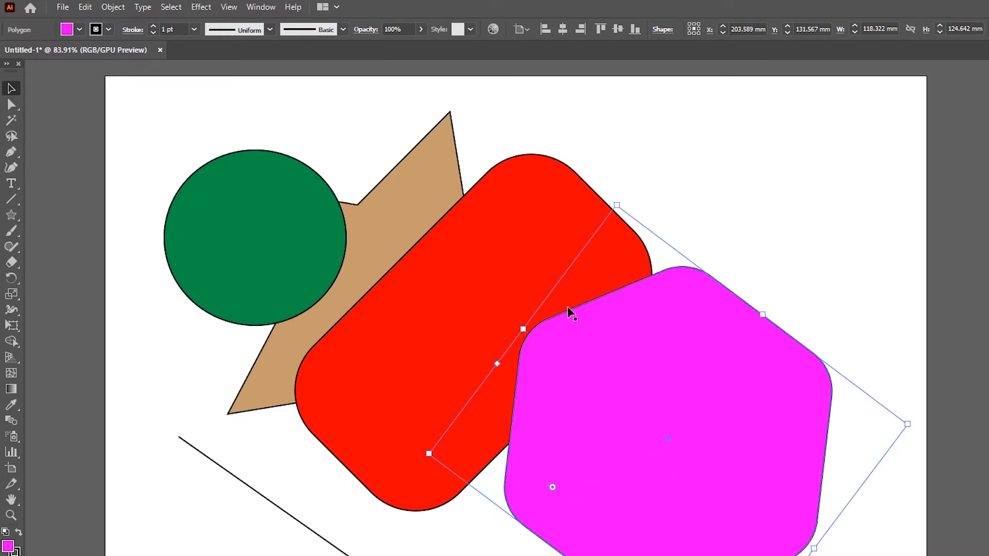
Reset the red rectangle's corners to a 0 mm radius and round only its topmost corner.
left_click(385, 262)
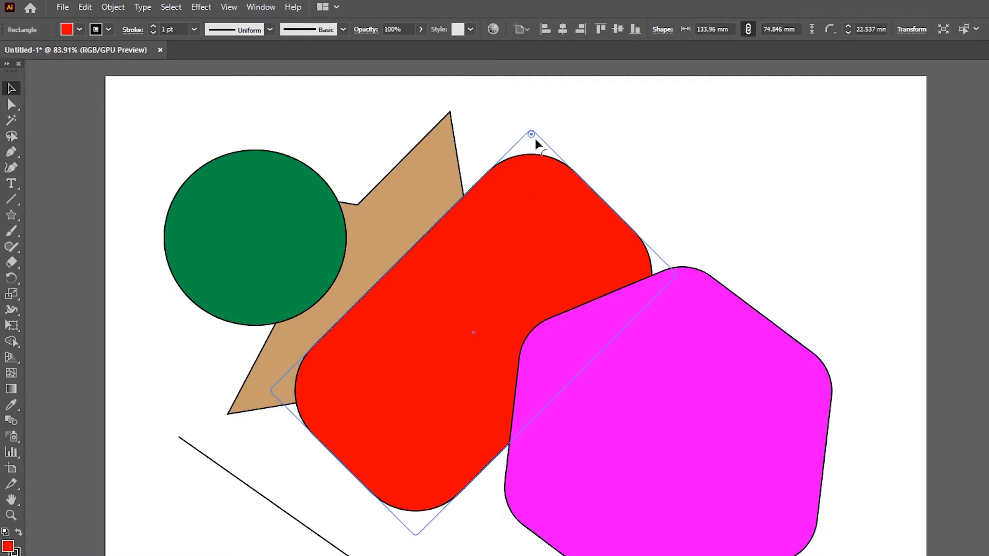
left_click_drag(537, 142, 538, 112)
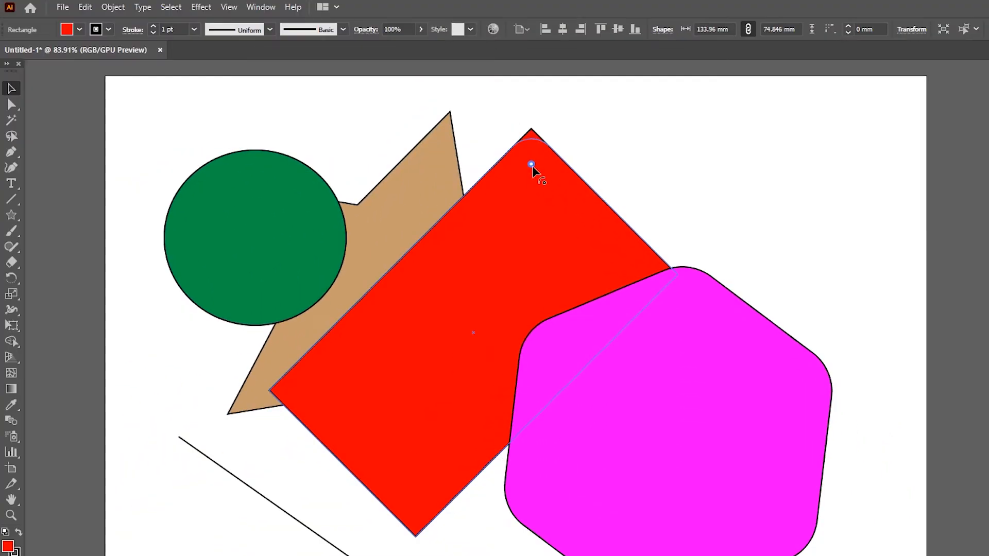
left_click_drag(531, 159, 531, 200)
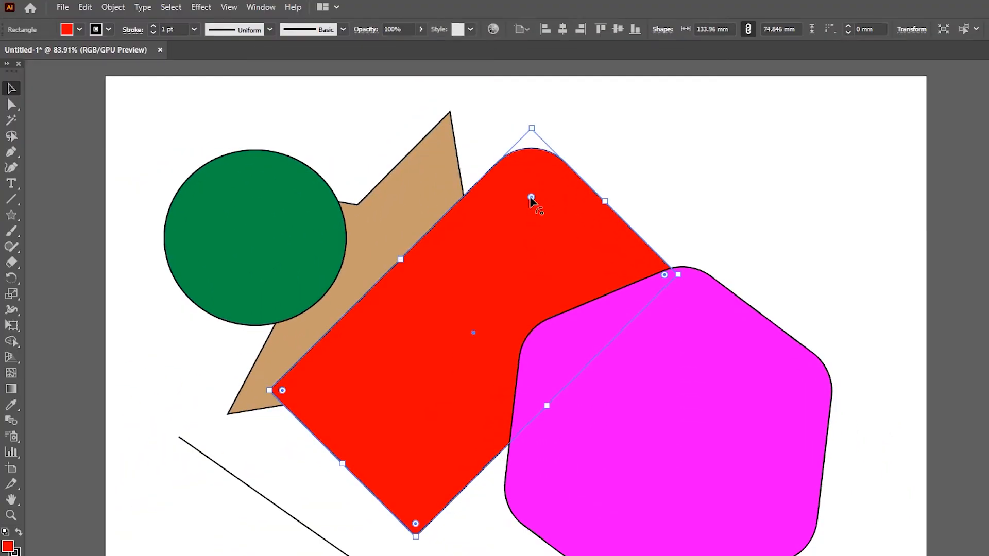
left_click(683, 152)
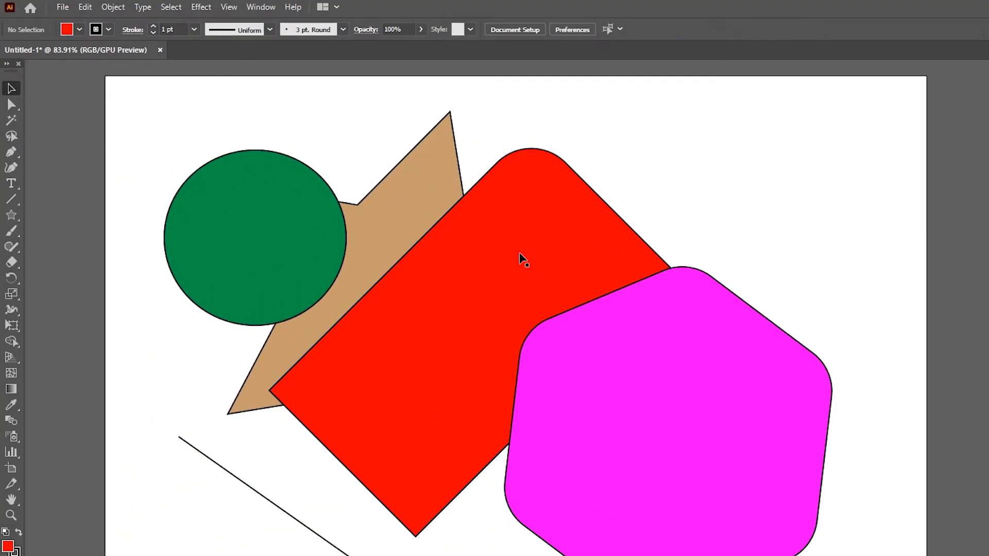
Duplicate the red rectangle and place the copy to its upper right, overlapping the artboard's right edge.
left_click(521, 267)
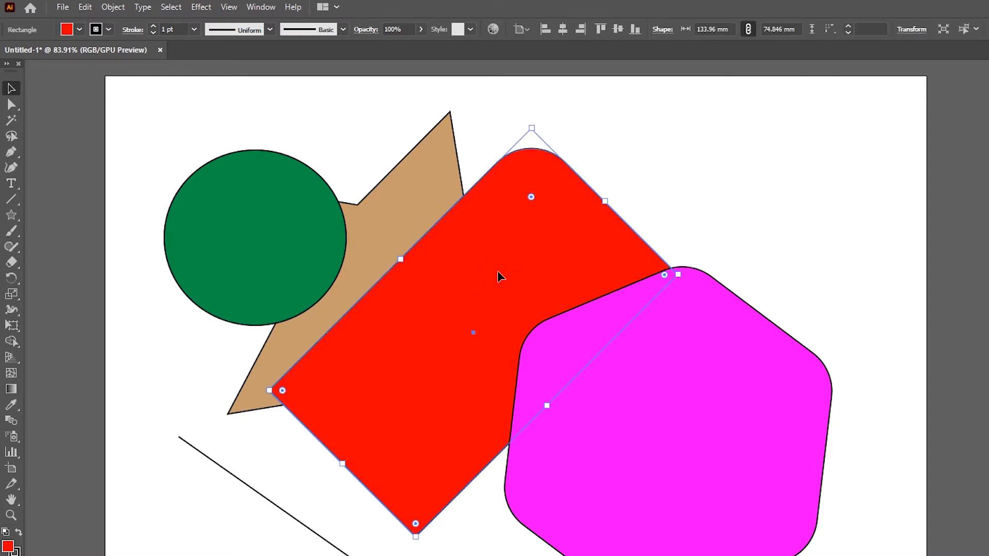
left_click_drag(501, 276, 763, 200)
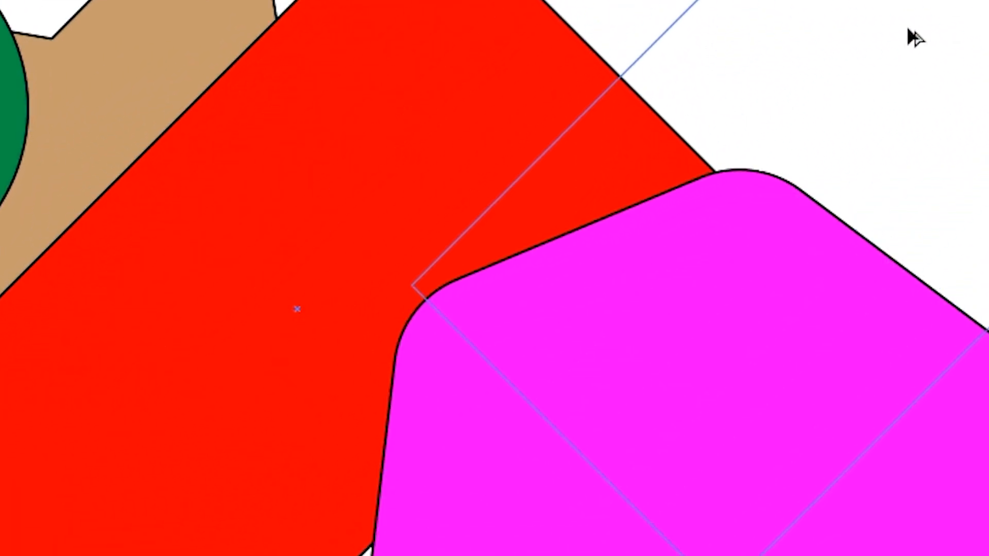
left_click_drag(909, 30, 944, 14)
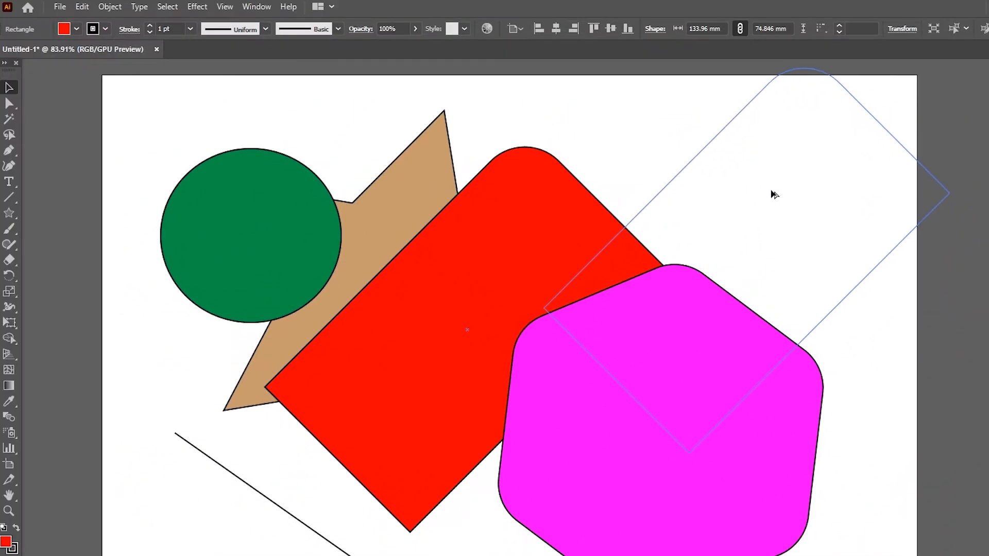
left_click_drag(773, 194, 769, 193)
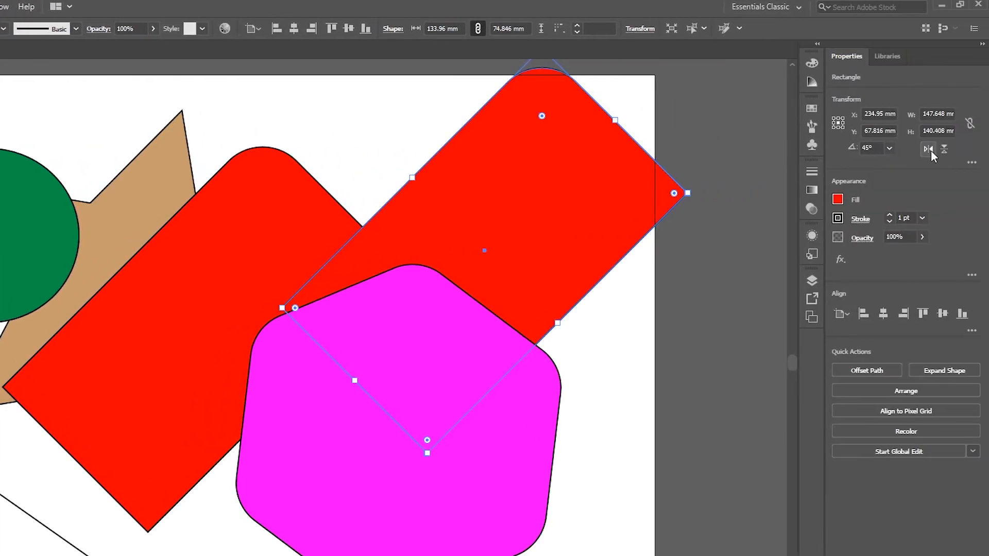
Flip the copied red rectangle horizontally and vertically.
left_click(930, 149)
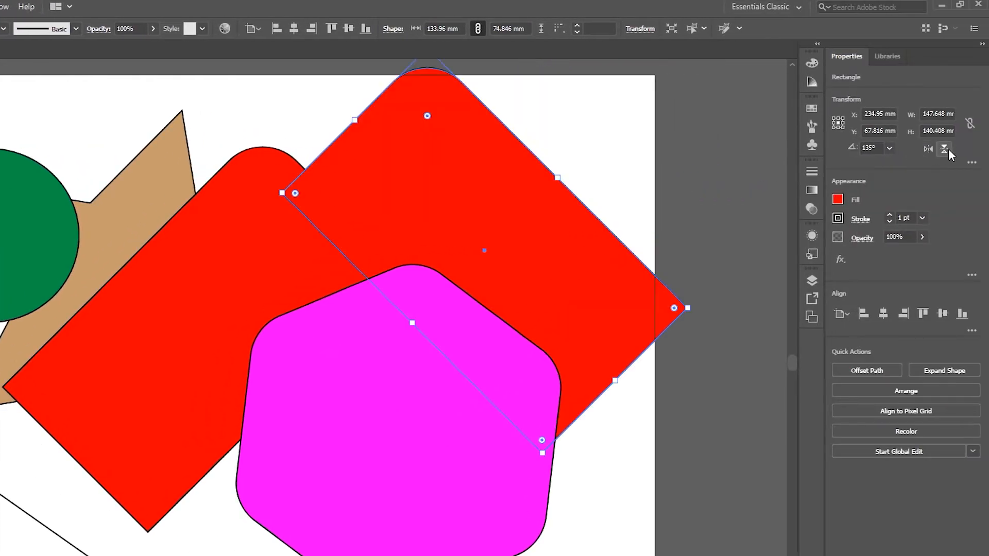
left_click(944, 150)
left_click(699, 221)
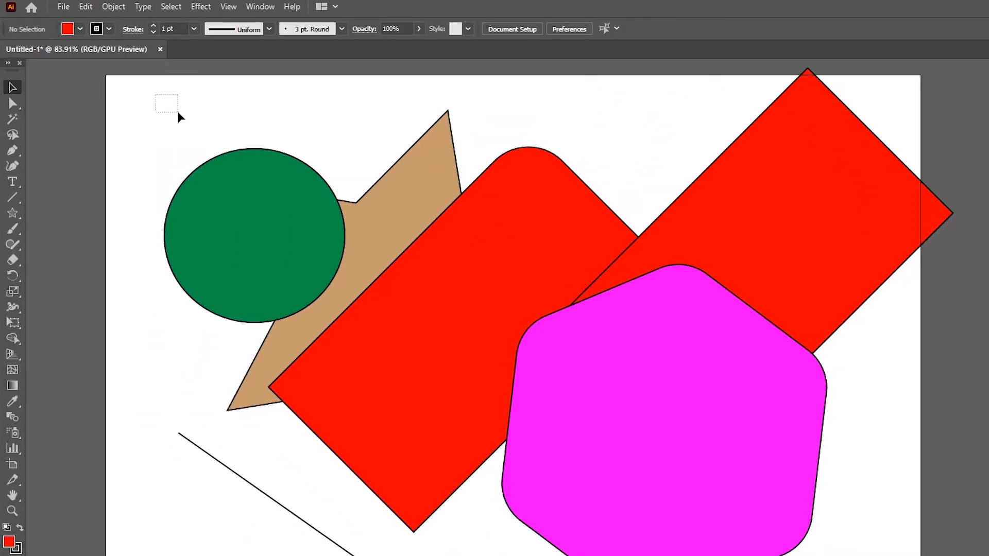
Marquee-select the circle, star, line and original red rectangle, and clear the selection.
left_click_drag(181, 112, 341, 217)
left_click_drag(470, 360, 465, 544)
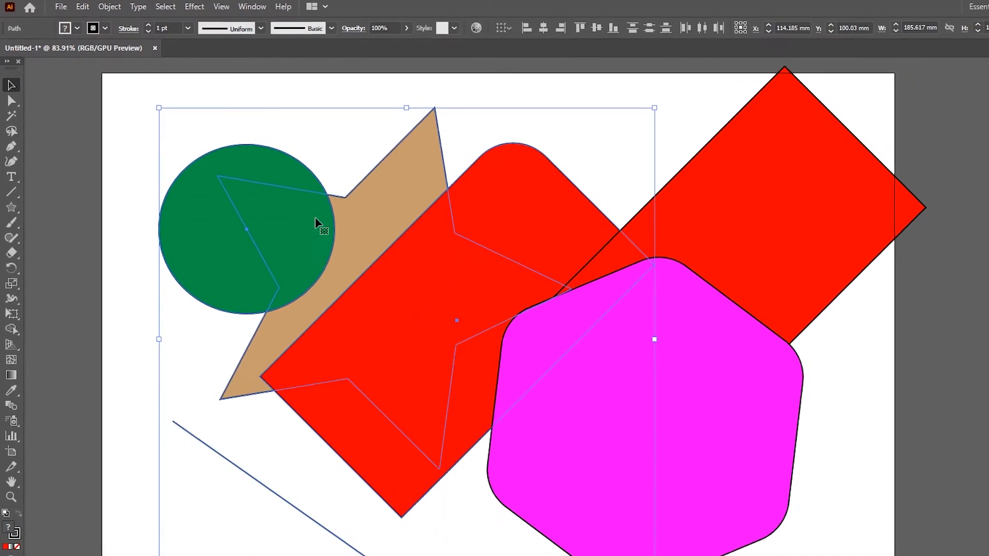
left_click(512, 91)
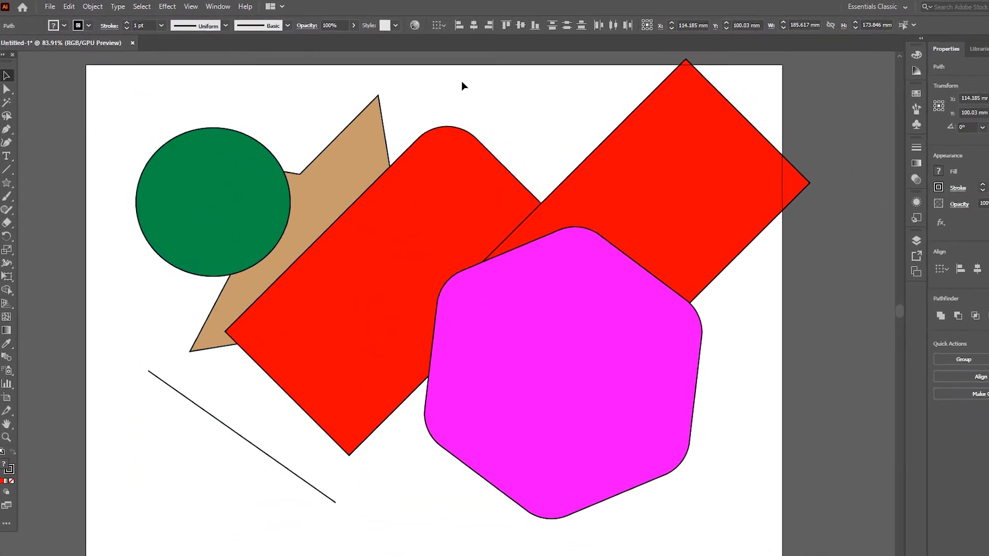
Select the circle, star, hexagon and both red rectangles together, and remove the hexagon and rectangles from the selection.
left_click(451, 209)
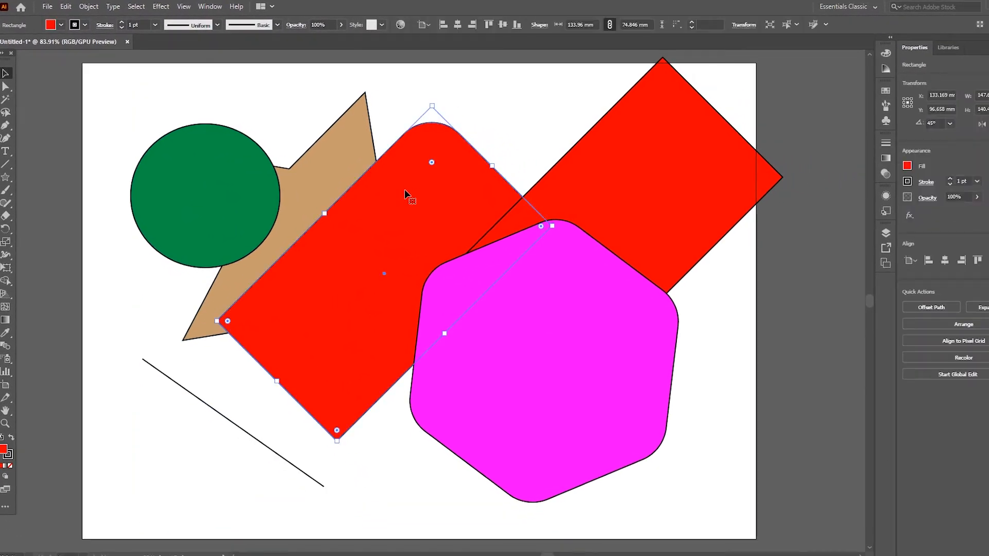
left_click(539, 320, "shift")
left_click(613, 217, "shift")
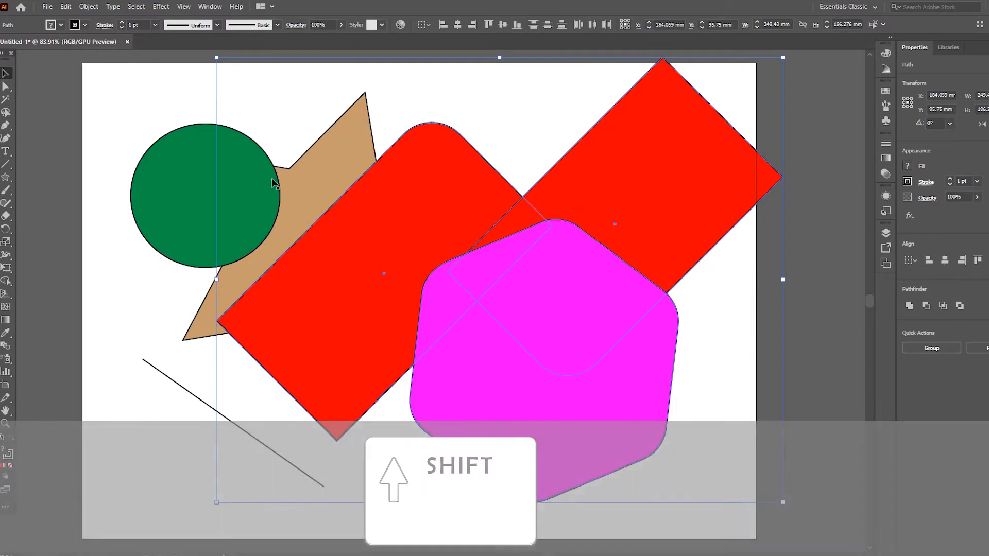
left_click(184, 195, "shift")
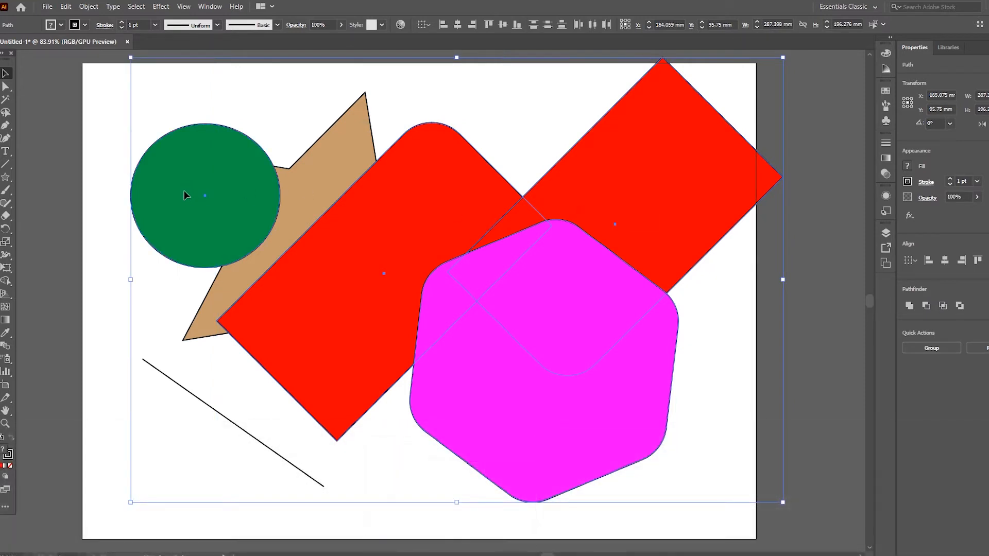
left_click(318, 183, "shift")
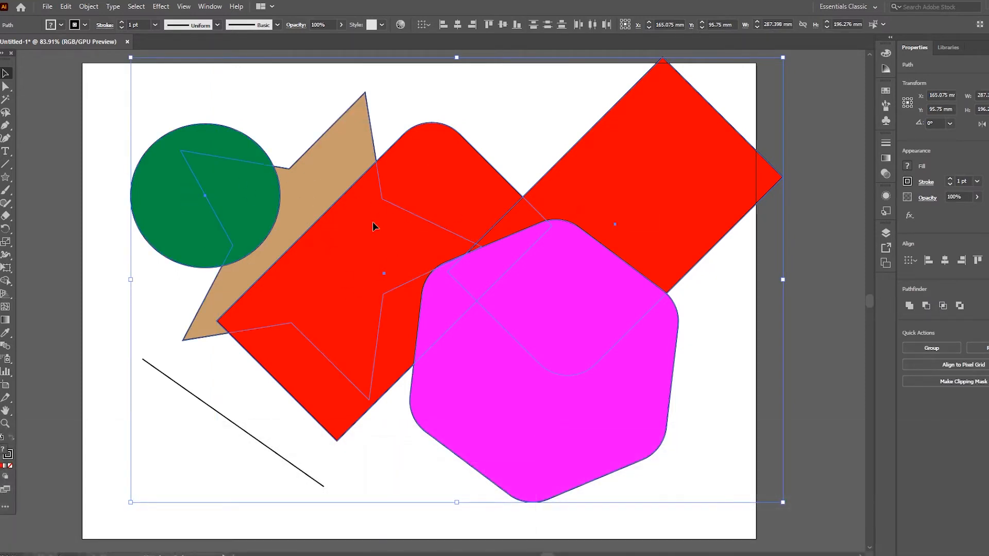
left_click(511, 410, "shift")
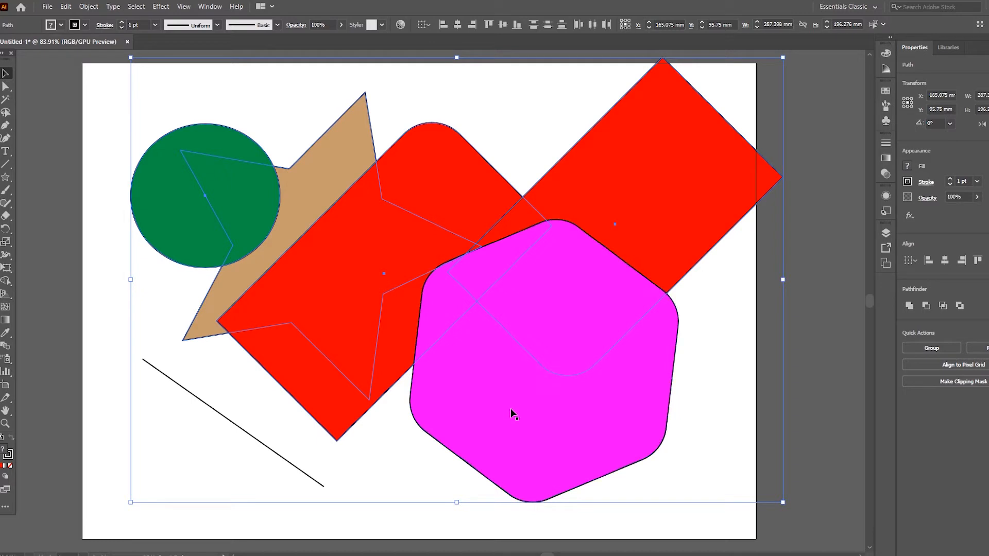
left_click(638, 230, "shift")
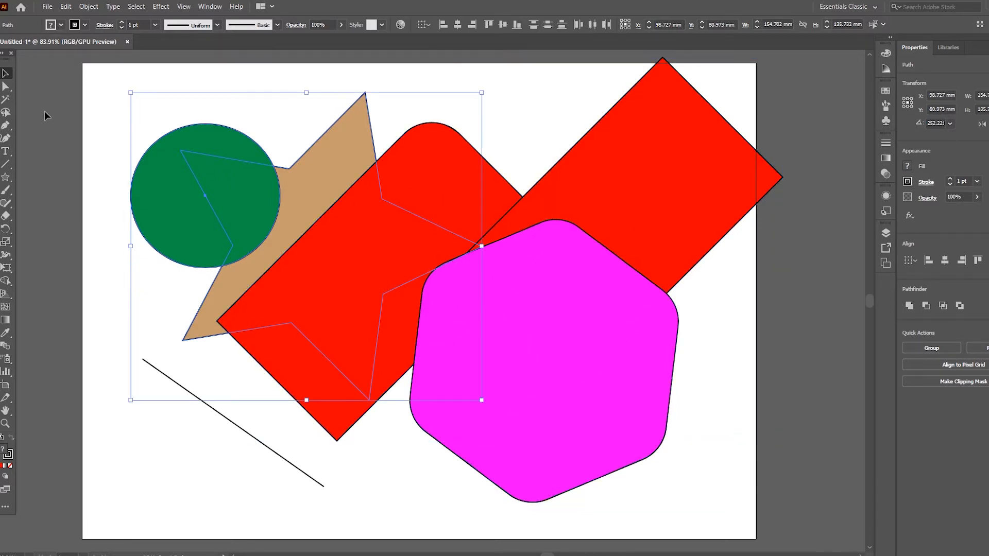
Marquee-select the circle, star, original red rectangle and line, and remove everything except the star from the selection.
left_click_drag(108, 79, 379, 475)
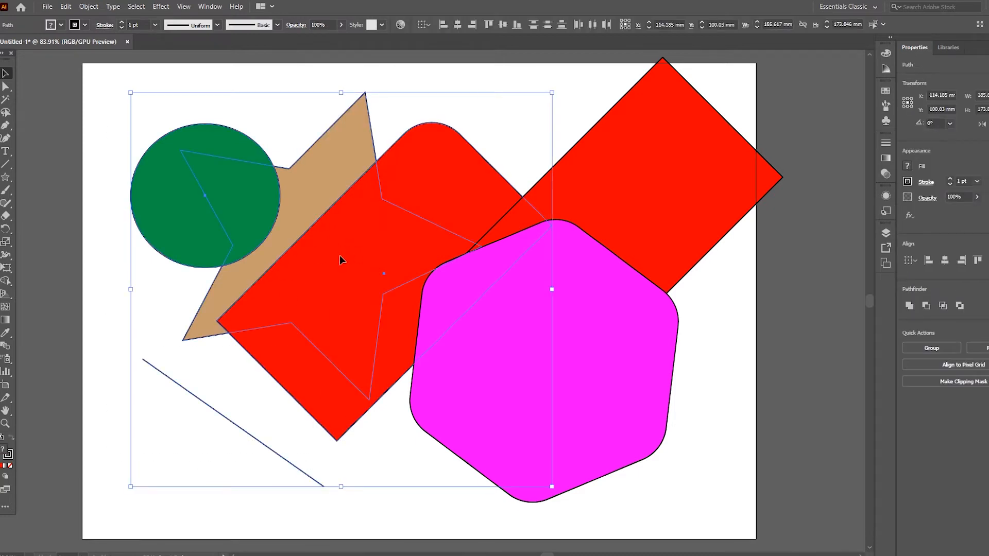
left_click(339, 255, "shift")
left_click(196, 187, "shift")
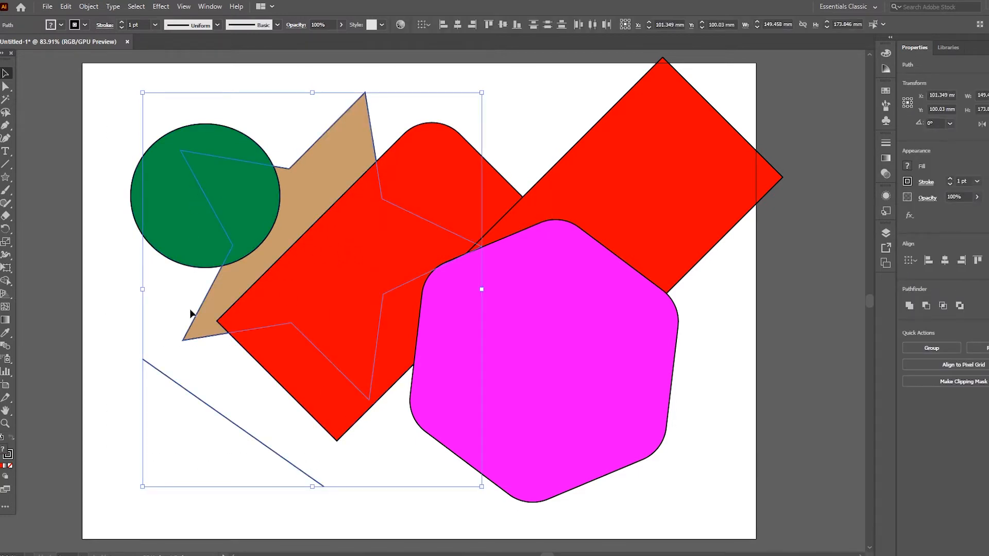
left_click(182, 390, "shift")
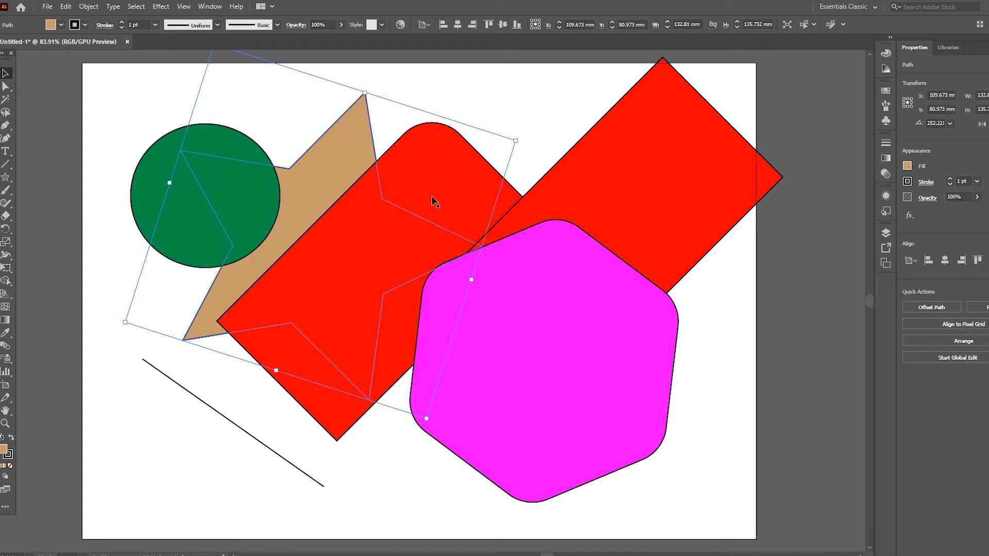
Add the original red rectangle and the circle to the star selection, group the three shapes and clear the selection.
left_click(433, 170, "shift")
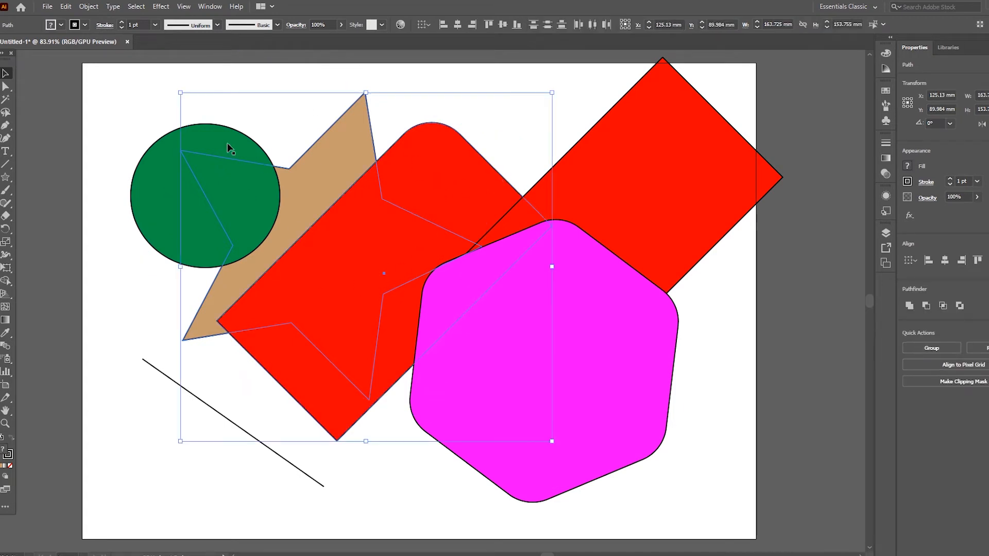
left_click(244, 202, "shift")
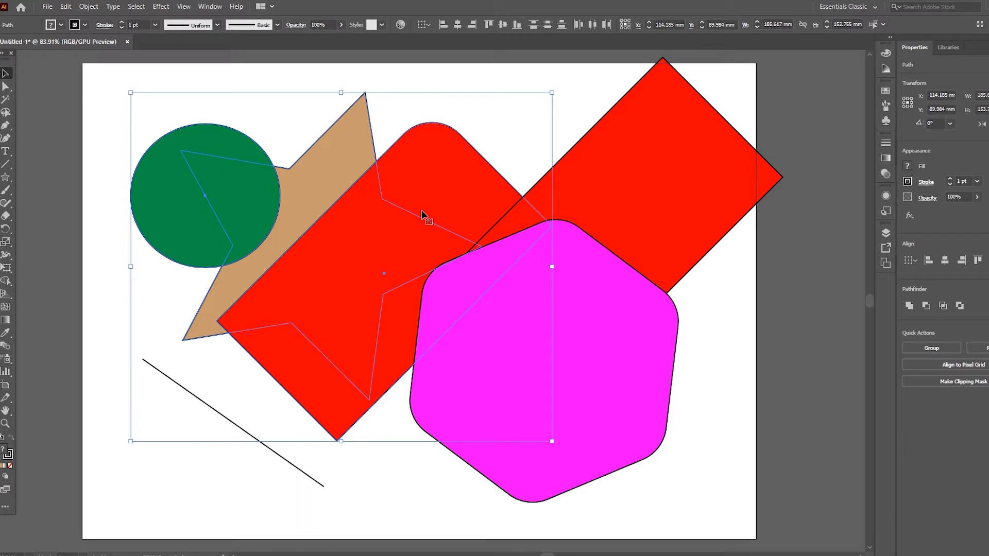
key("ctrl")
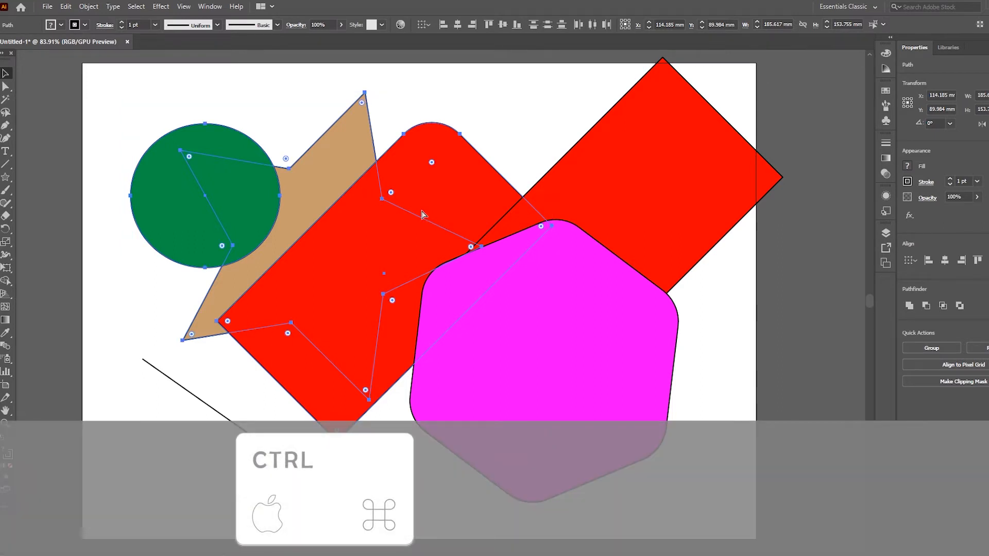
key("ctrl+g")
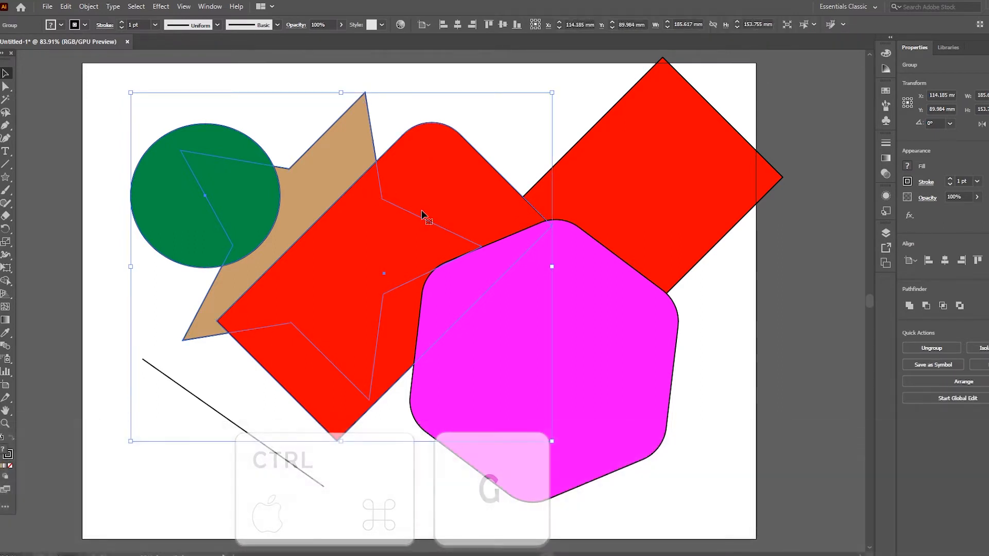
left_click(568, 97)
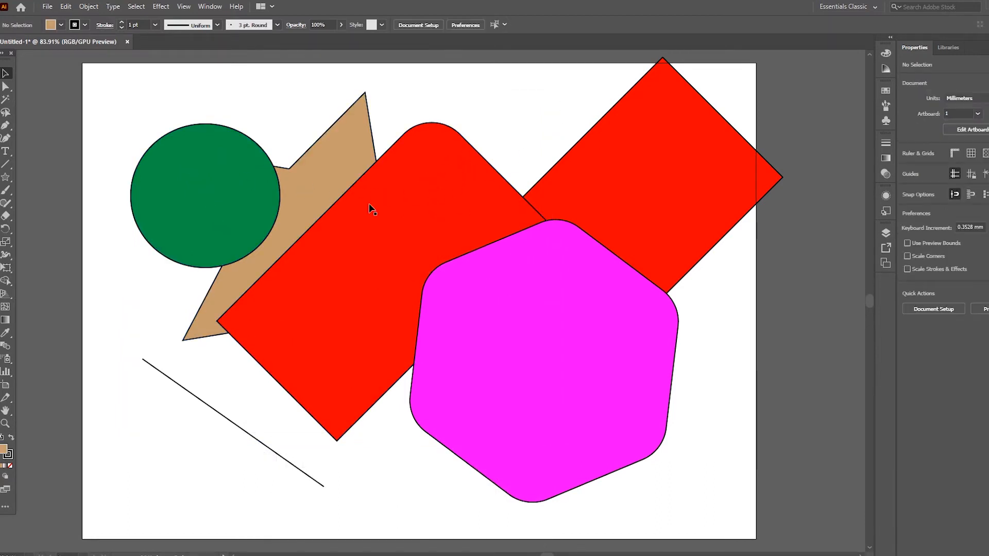
Move the group of circle, star and rectangle slightly down, and rotate it counter-clockwise so the circle ends up at its lower left.
left_click(359, 219)
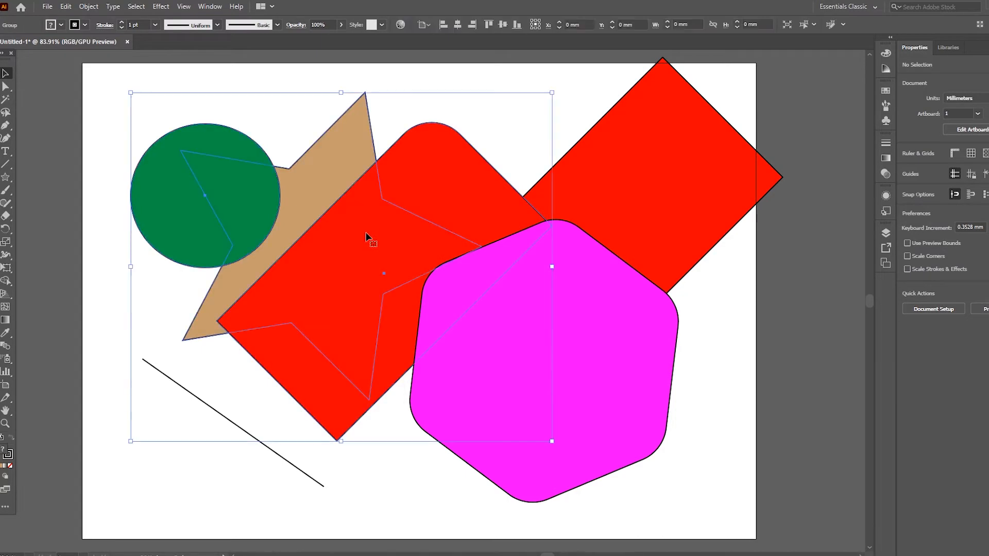
left_click_drag(409, 216, 384, 256)
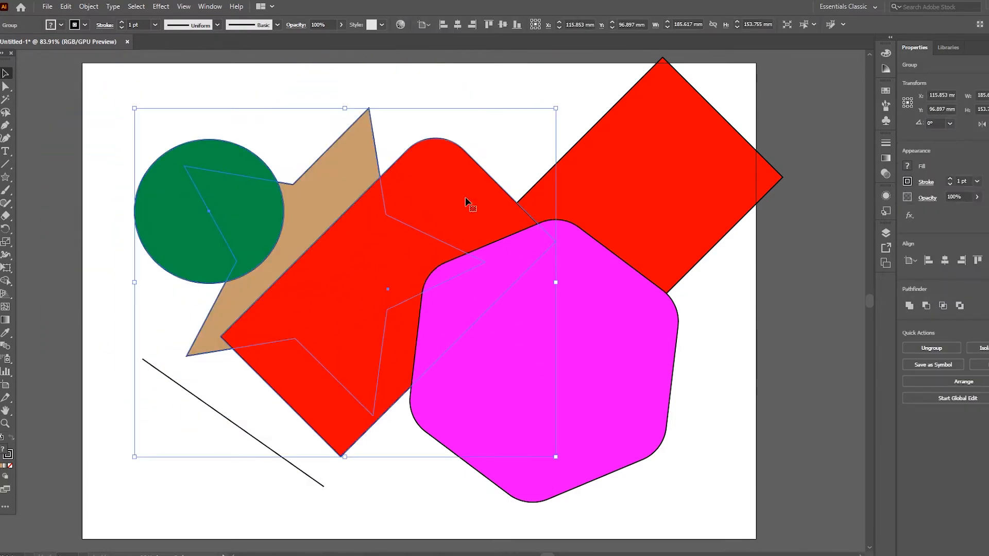
left_click_drag(554, 108, 302, 121)
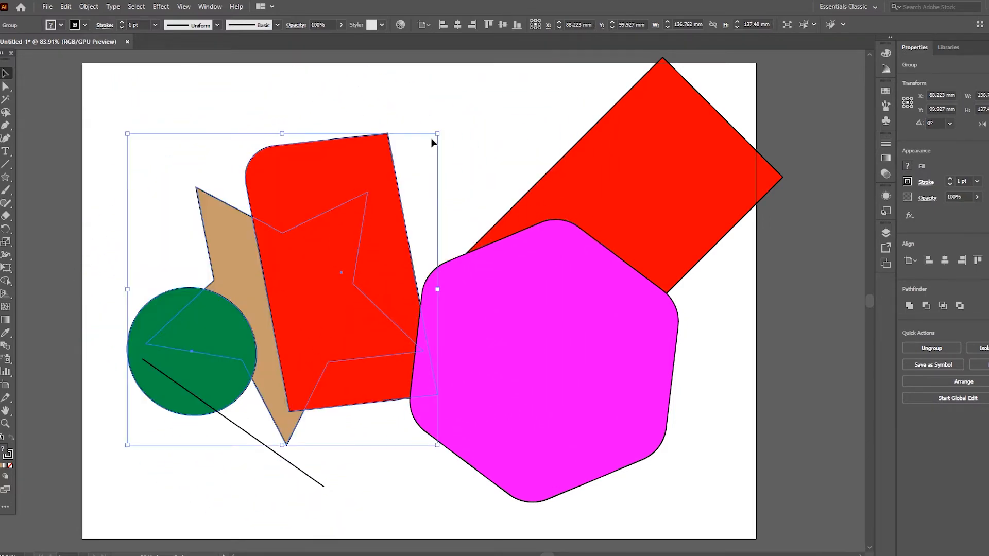
Stretch the group horizontally to about 210 mm wide and move it up and to the left.
left_click_drag(439, 289, 603, 289)
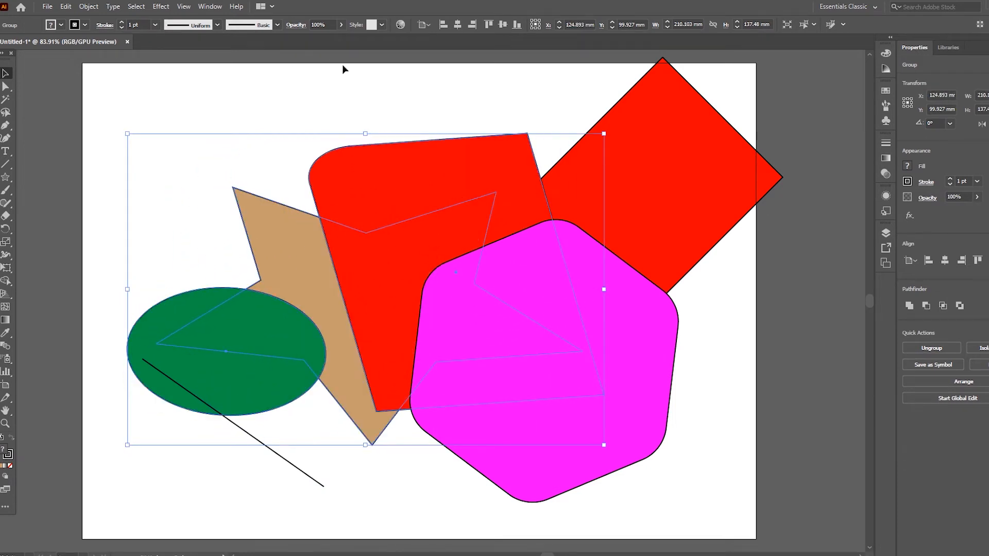
left_click_drag(313, 261, 286, 220)
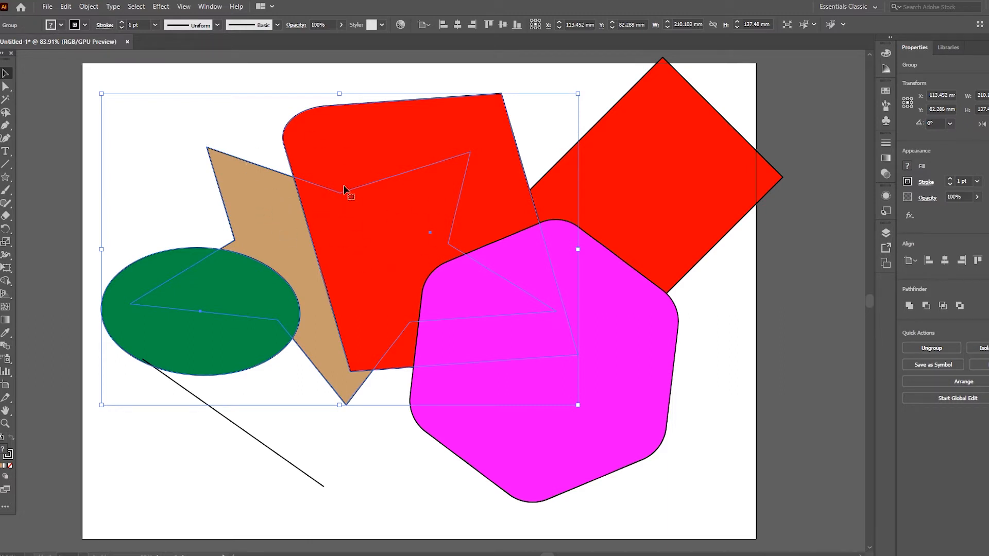
Isolate the group for editing and change the star's fill to dark blue.
double_click(250, 196)
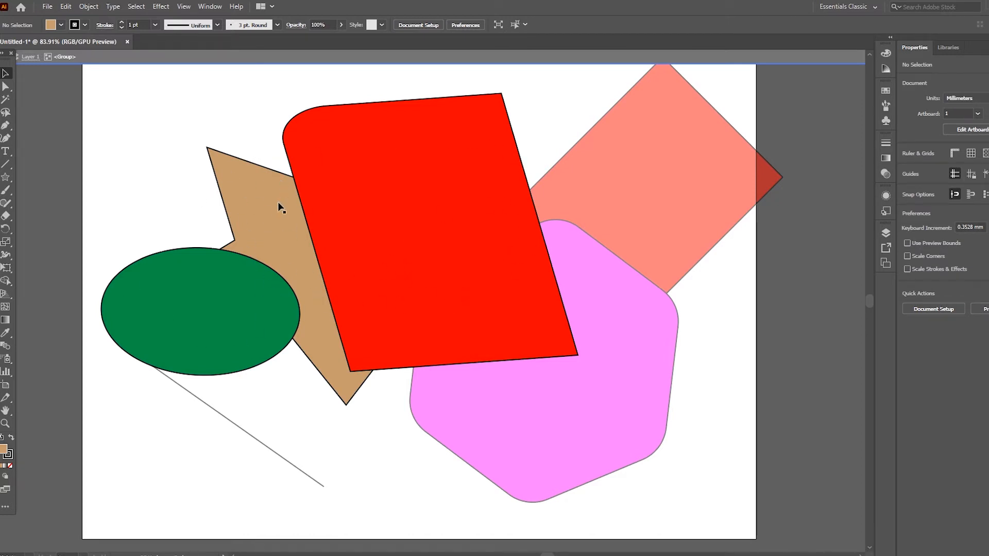
left_click(276, 221)
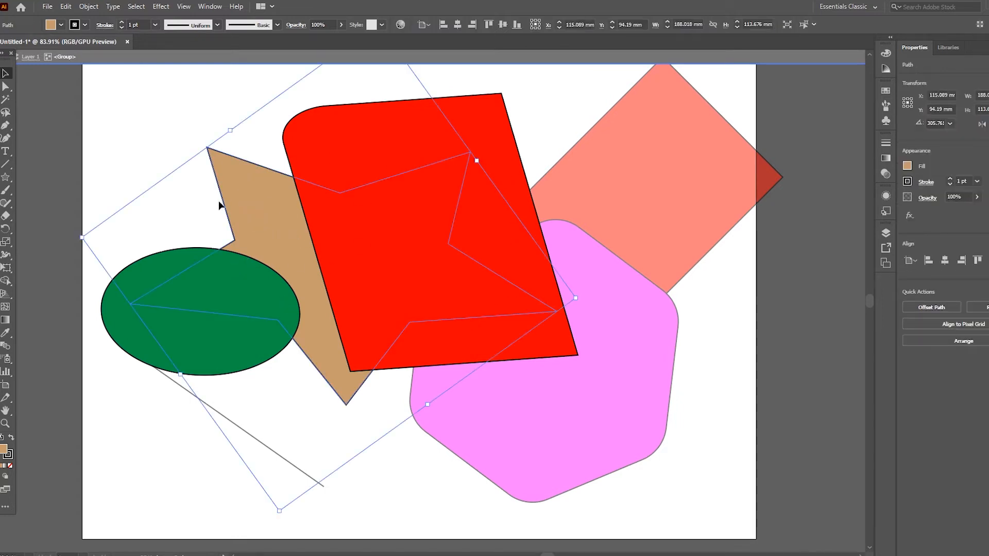
left_click(61, 24)
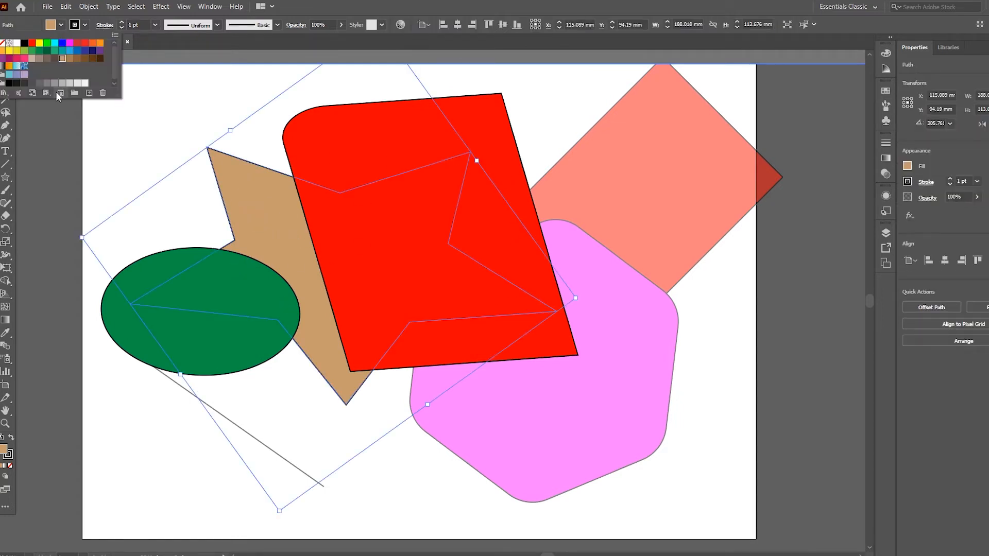
left_click(41, 51)
left_click(84, 51)
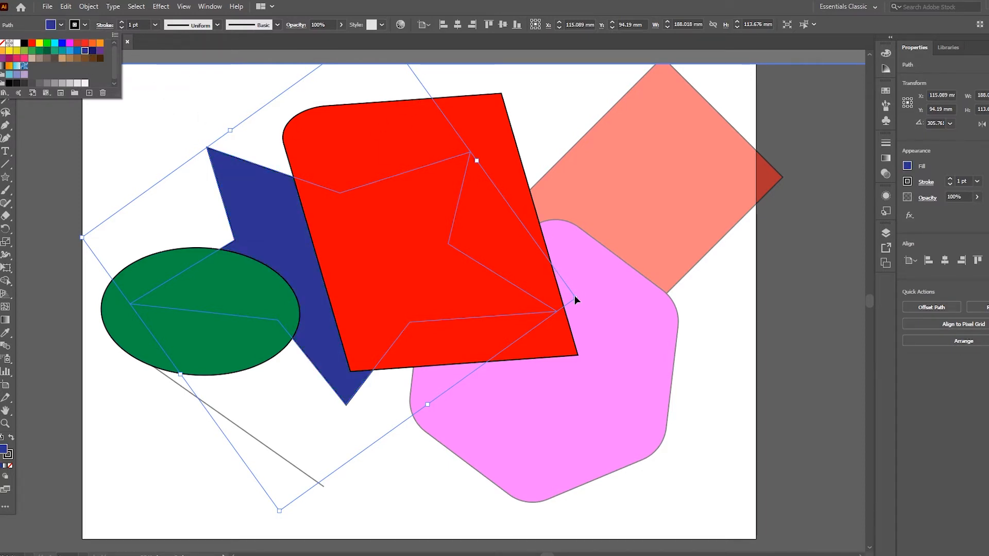
left_click(576, 297)
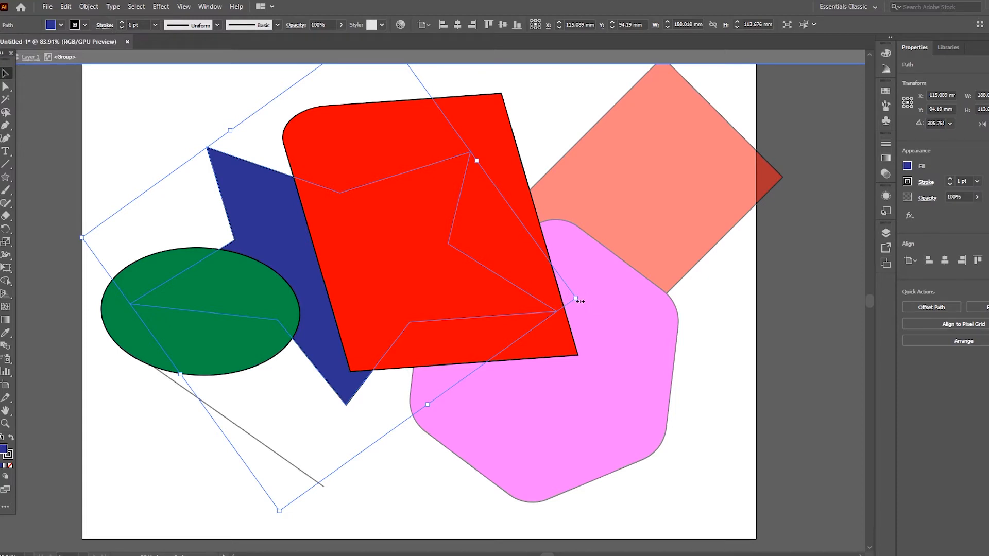
Scale the blue star down proportionally within the group and move it to the right, partly behind the red rectangle.
left_click_drag(579, 301, 399, 283)
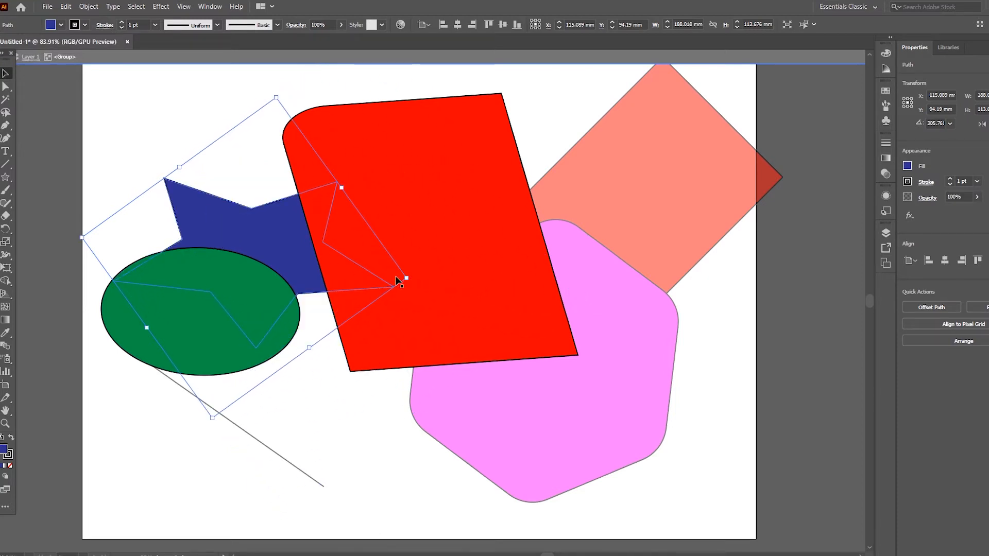
left_click_drag(293, 254, 376, 271)
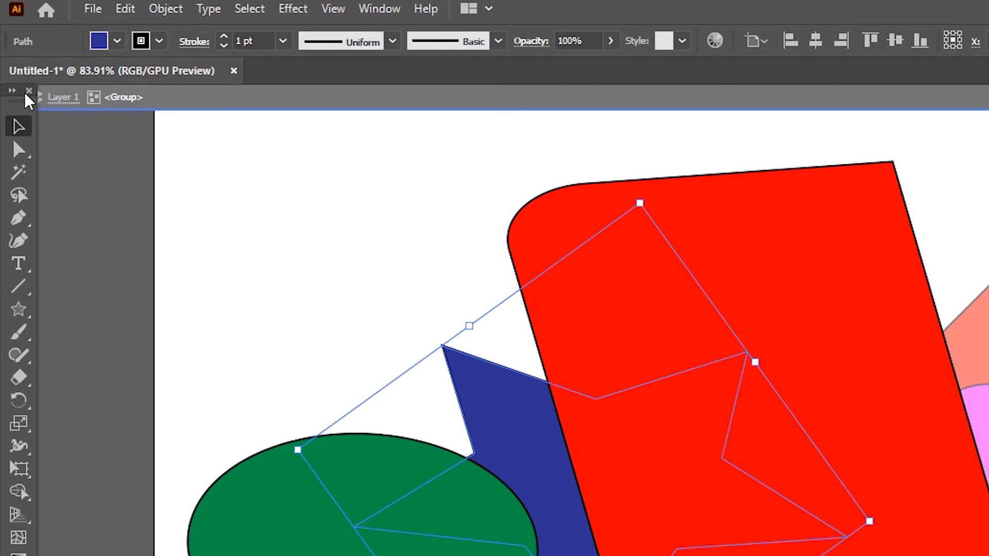
Move the floating toolbar down clear of the isolation bar, deselect the star and exit the group's isolation mode.
left_click_drag(23, 102, 23, 139)
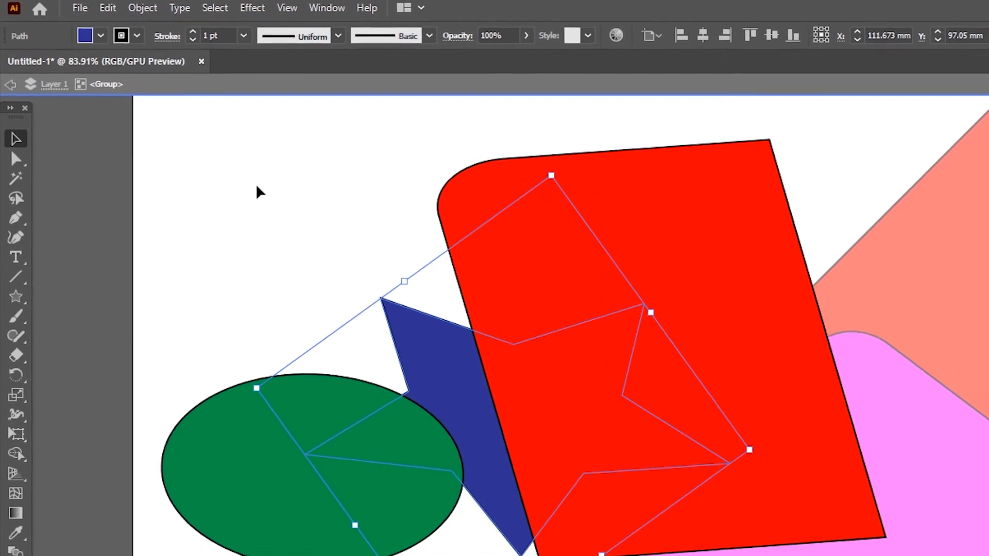
left_click(214, 163)
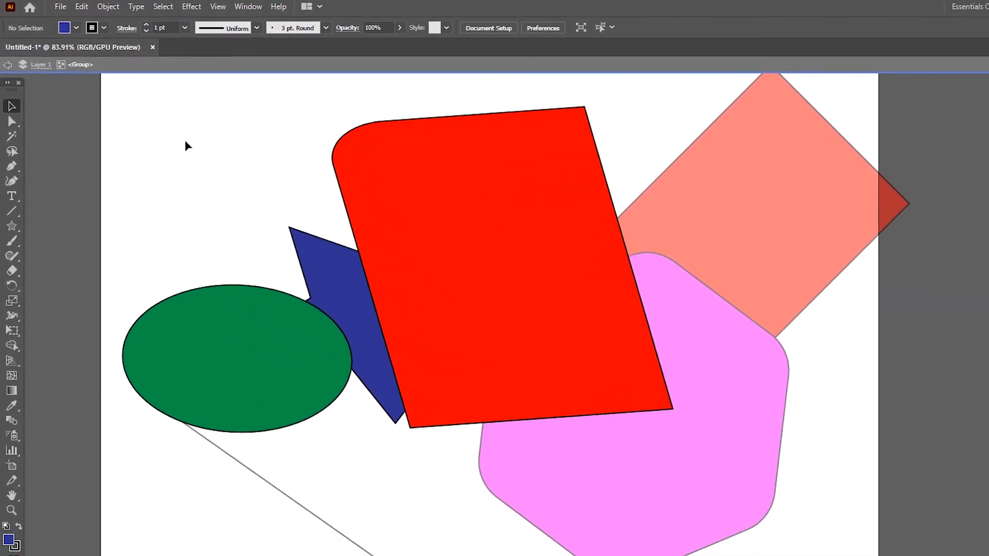
double_click(164, 144)
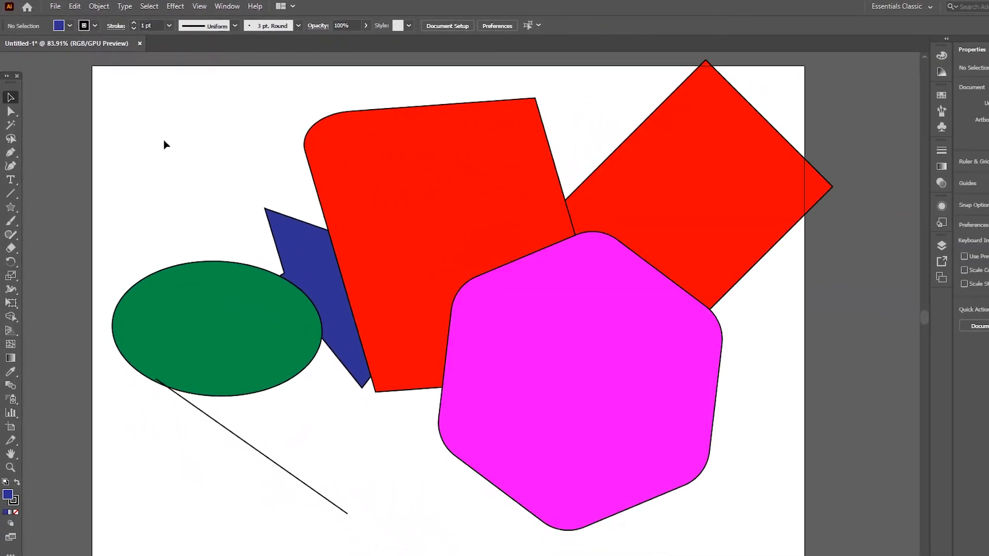
Ungroup the circle, star and red rectangle, and clear the selection.
right_click(362, 231)
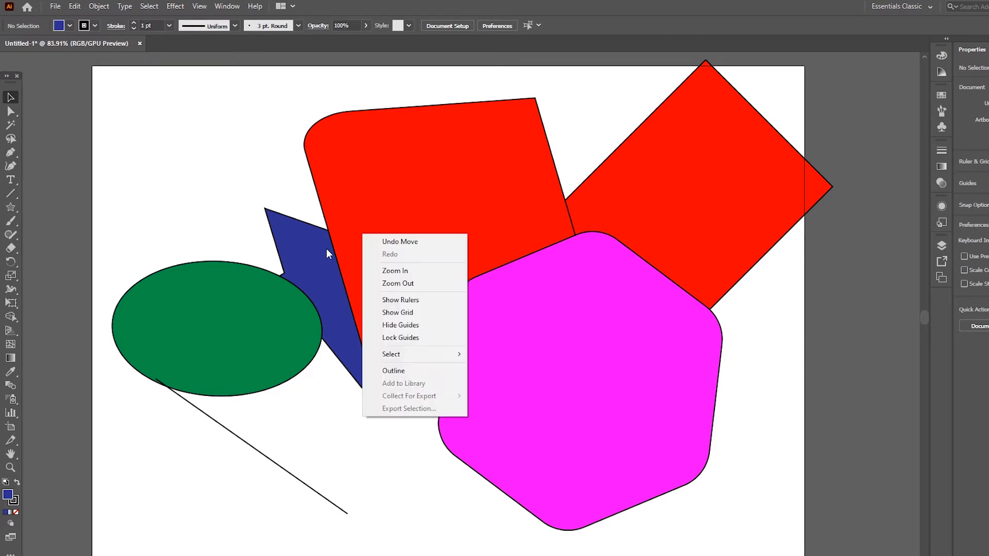
left_click(354, 209)
right_click(354, 199)
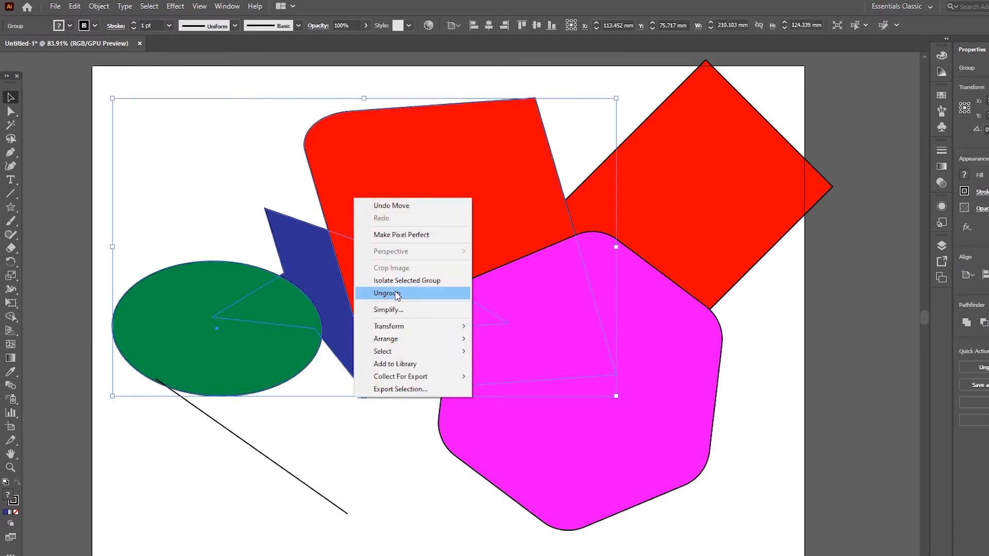
key("shift")
key("ctrl")
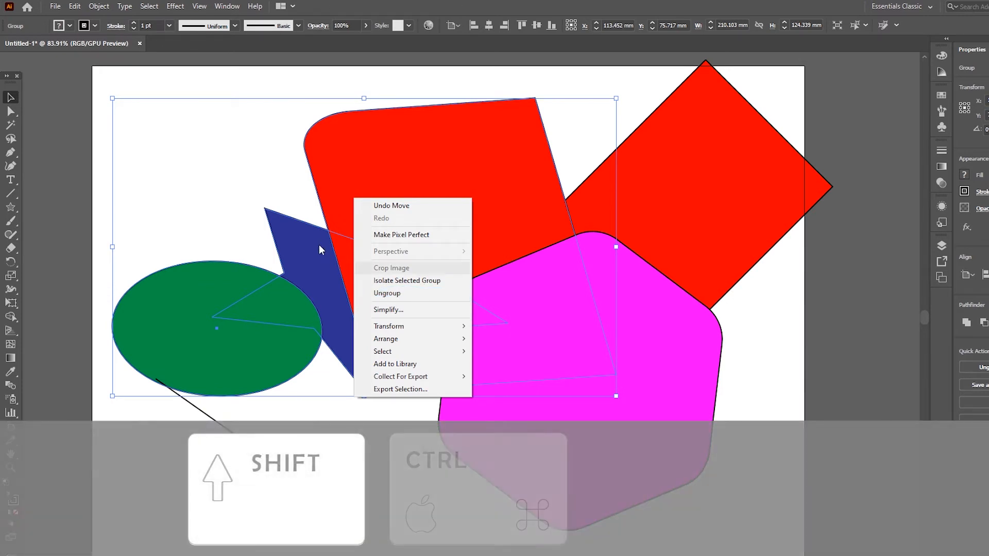
key("ctrl+shift+g")
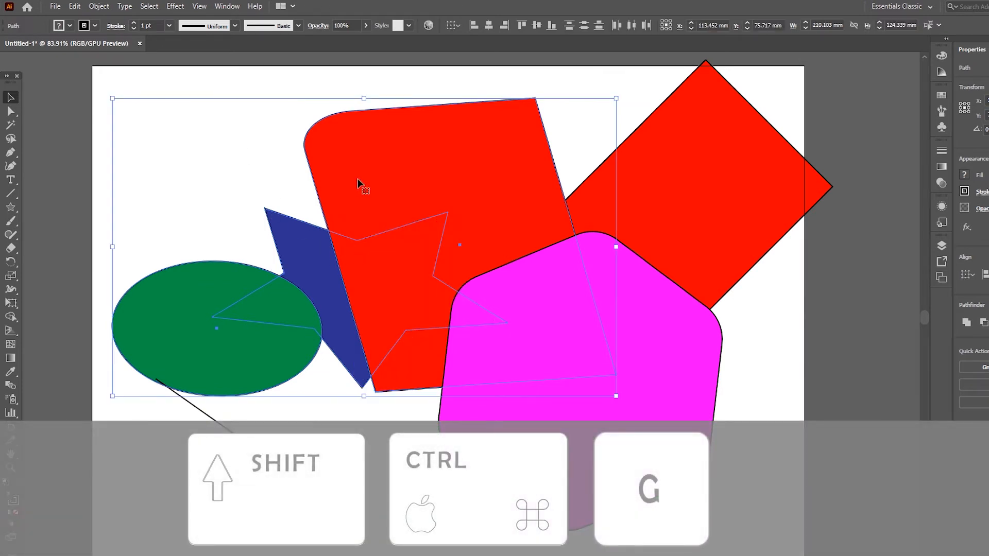
right_click(358, 179)
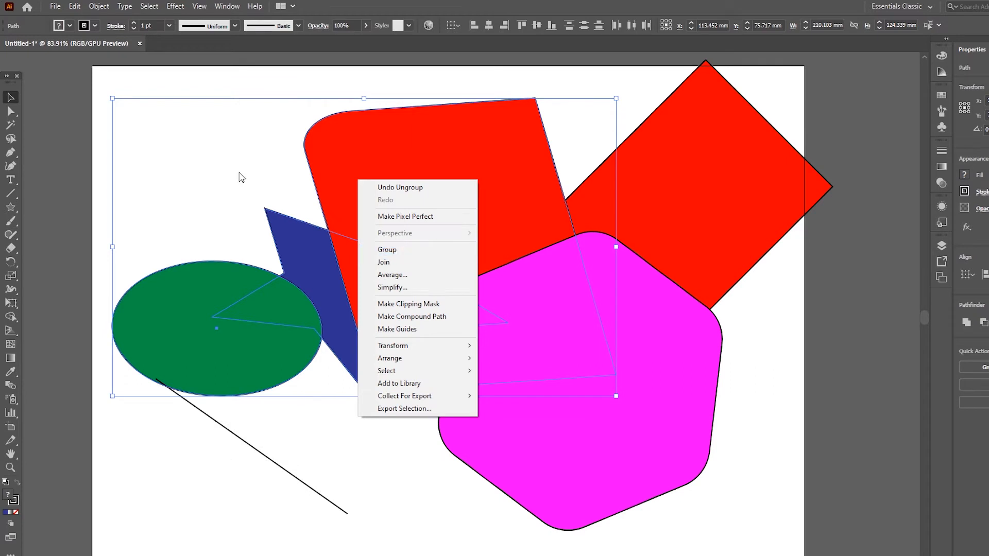
left_click(245, 170)
Move the ungrouped rounded red rectangle a little to the right and slightly down, and deselect it.
left_click(386, 203)
left_click_drag(397, 212, 454, 201)
left_click(122, 120)
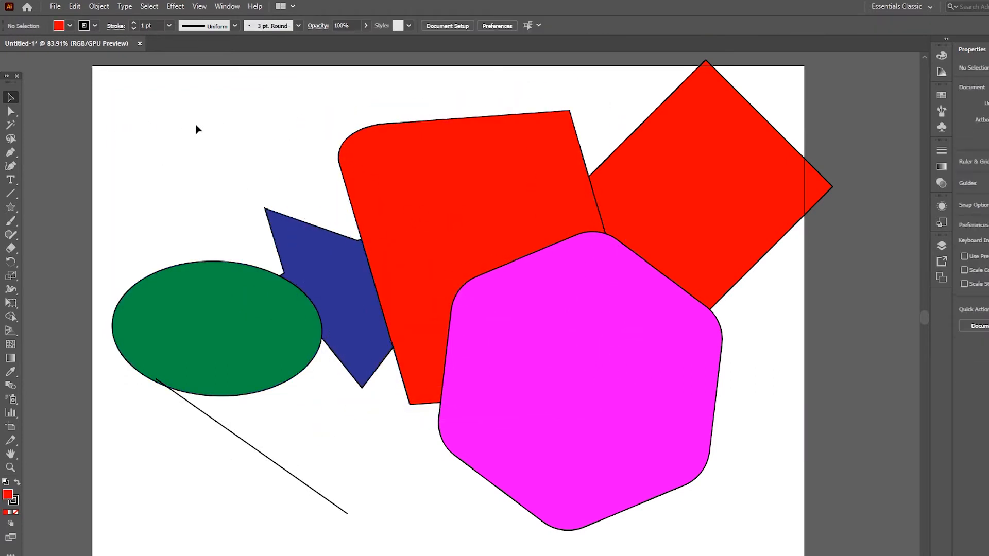
Select all the shapes, scale them down proportionally to fit within the artboard, and clear the selection.
left_click_drag(199, 112, 507, 435)
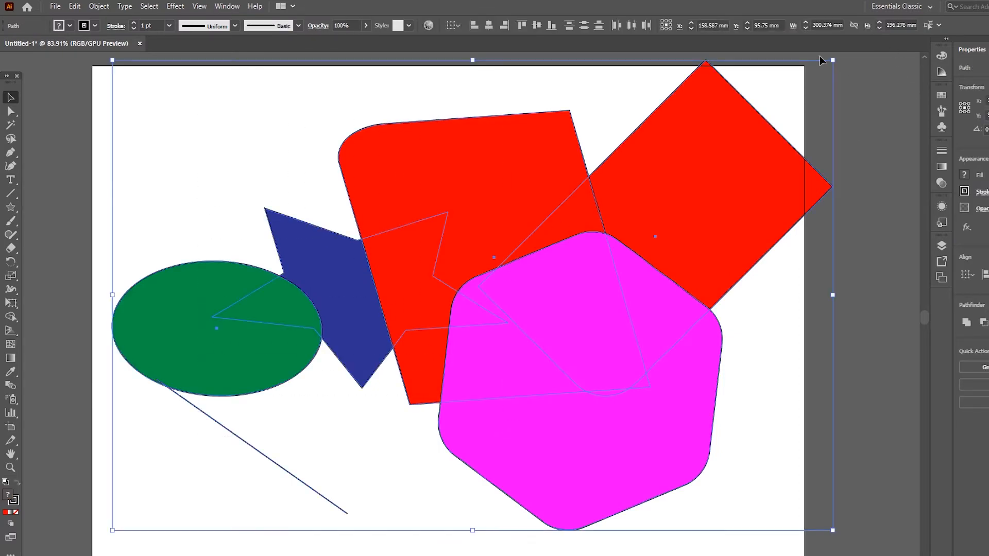
left_click_drag(835, 61, 800, 77)
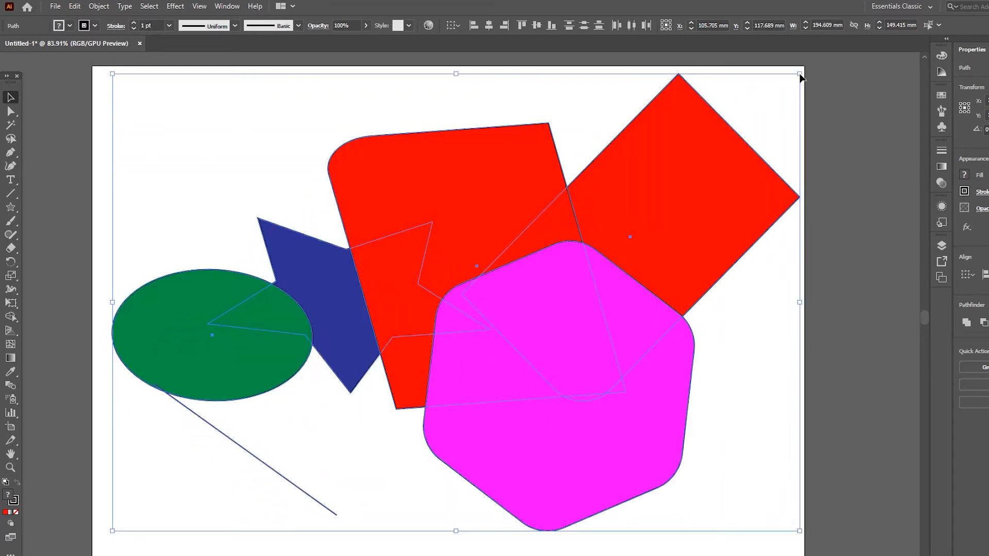
left_click(107, 176)
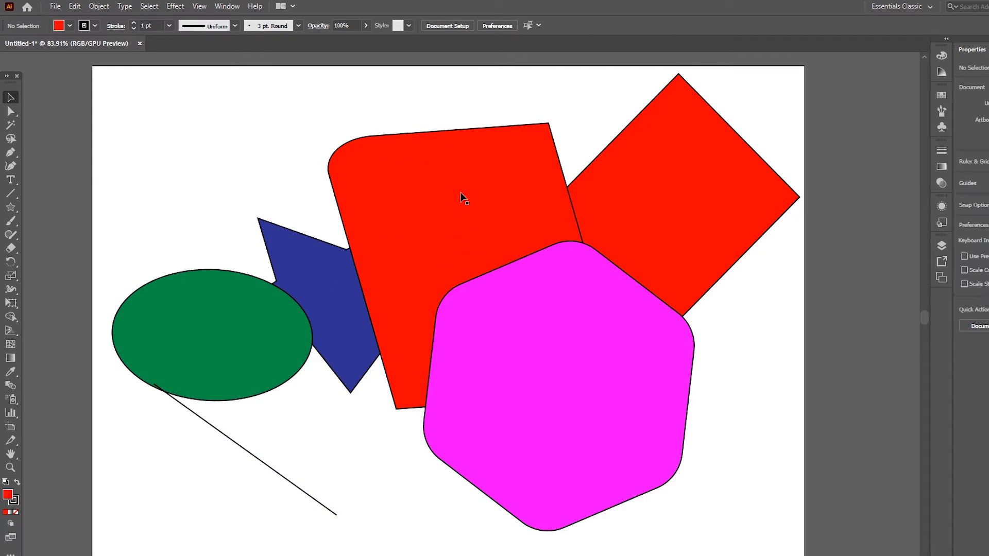
Move the blue star behind the rounded red rectangle, and place the magenta hexagon on top of them.
left_click_drag(302, 280, 395, 335)
left_click_drag(562, 355, 340, 271)
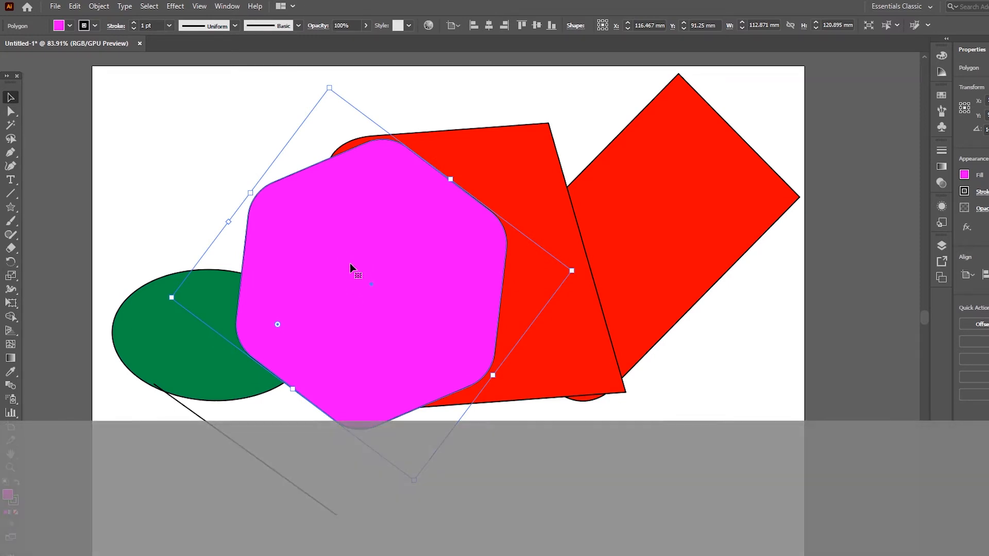
Select the rounded red rectangle lying directly beneath the magenta hexagon.
key("ctrl")
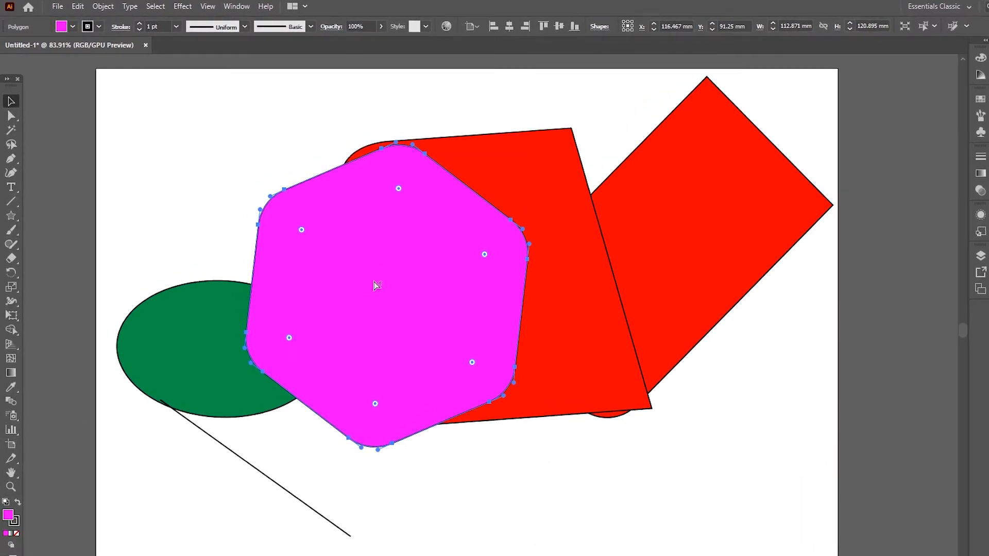
left_click(376, 284, "ctrl")
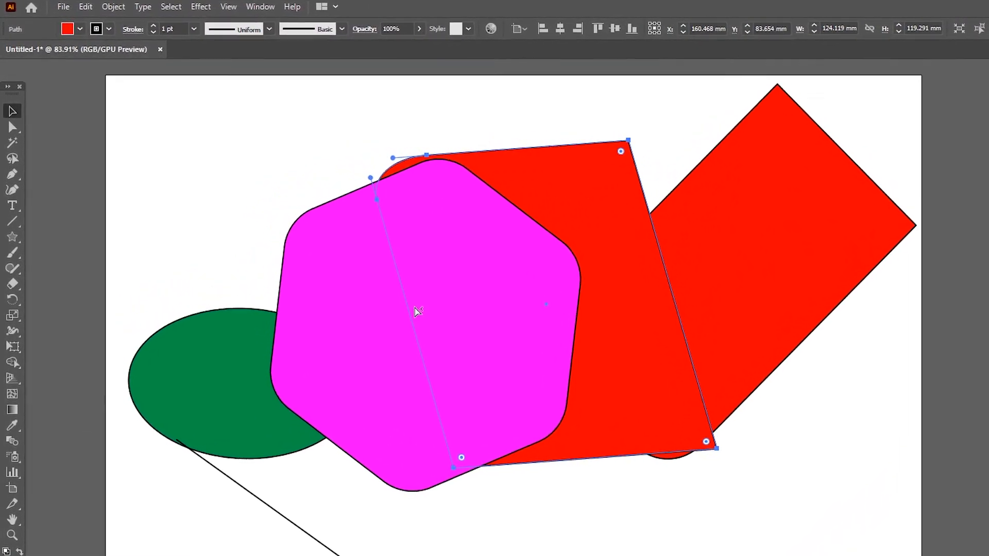
Cycle the selection through the shapes stacked beneath the magenta hexagon, including the blue star, and return to the hexagon.
left_click(442, 323, "ctrl")
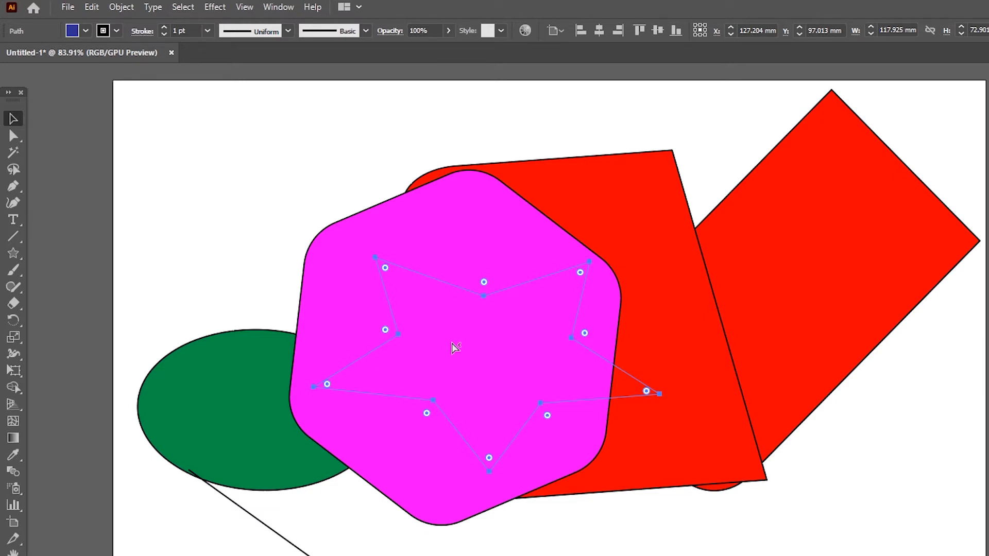
left_click(452, 344, "ctrl")
left_click(458, 320, "ctrl")
left_click(458, 320, "ctrl")
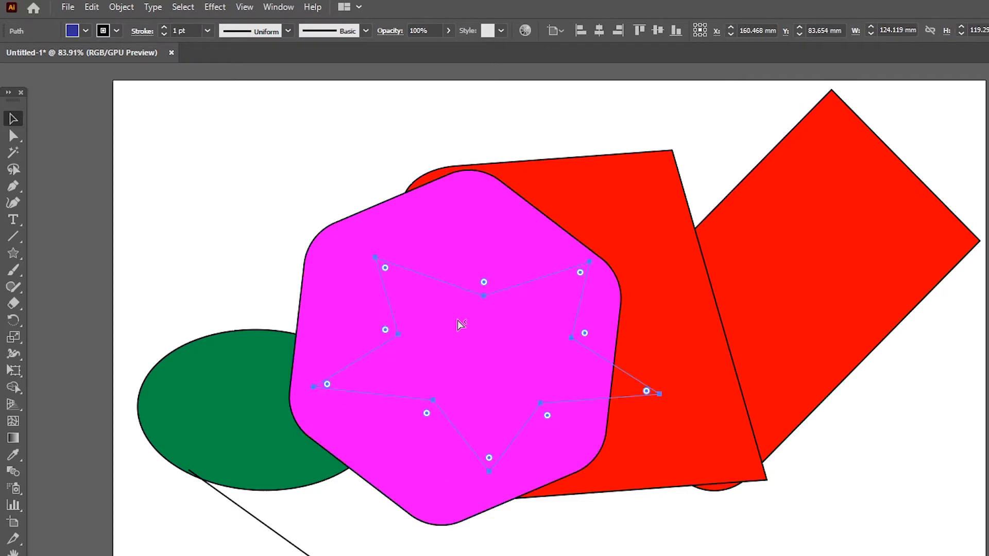
left_click(460, 329, "ctrl")
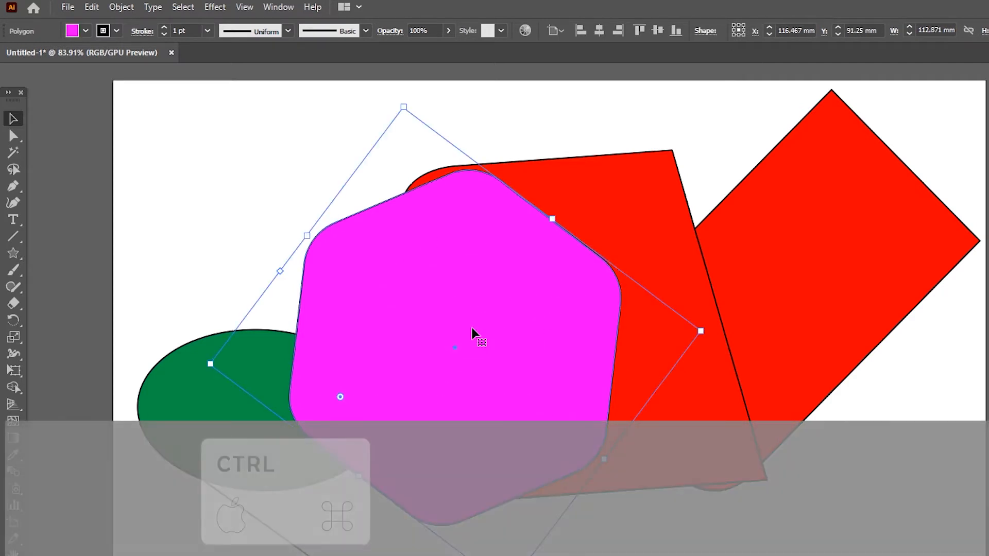
Step the selection down the stacking order from the magenta hexagon to the rounded red rectangle beneath it.
left_click(470, 329, "ctrl+alt")
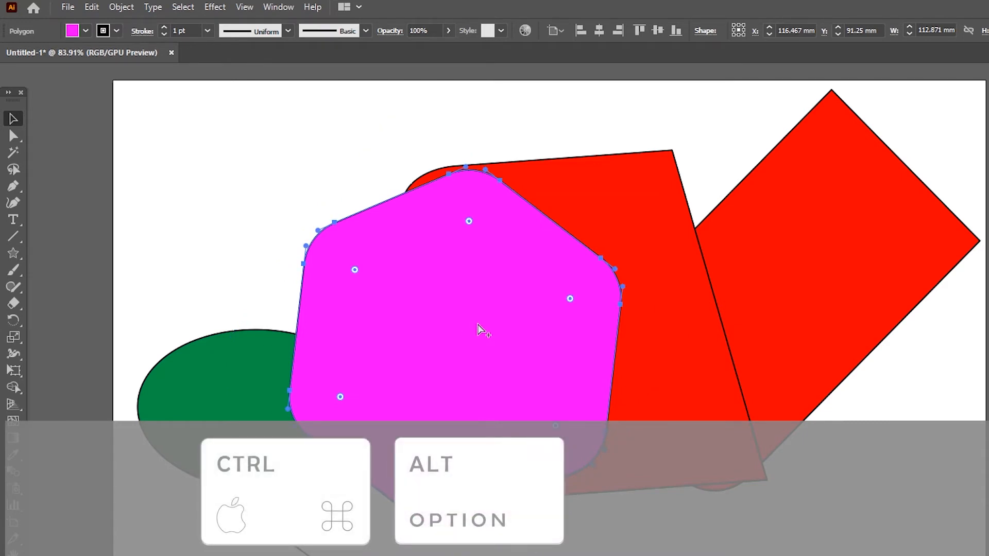
key("ctrl+alt+[")
key("ctrl+alt+[")
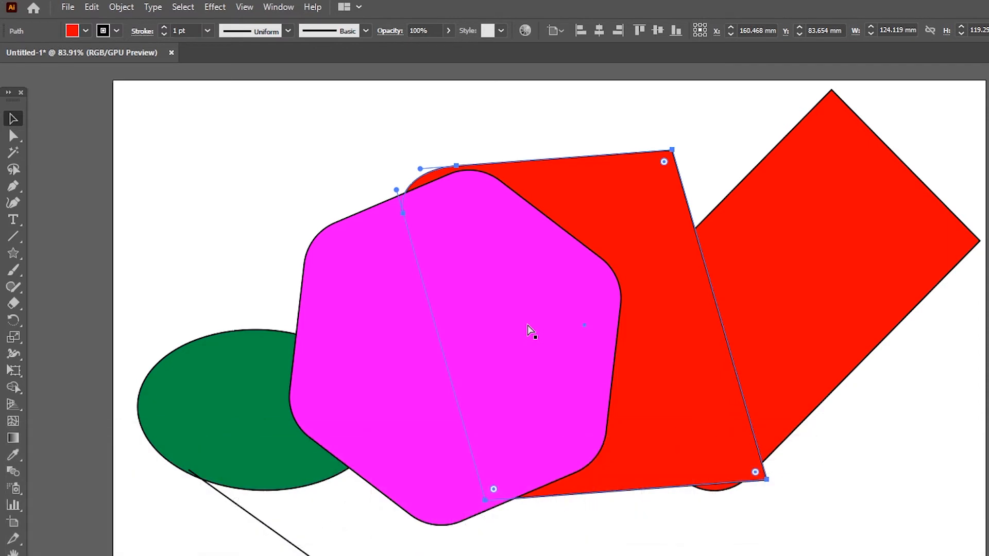
Select the blue star hidden beneath the magenta hexagon by selecting through the stacked shapes.
left_click(482, 316, "ctrl")
left_click(482, 316, "ctrl")
left_click(482, 320, "ctrl")
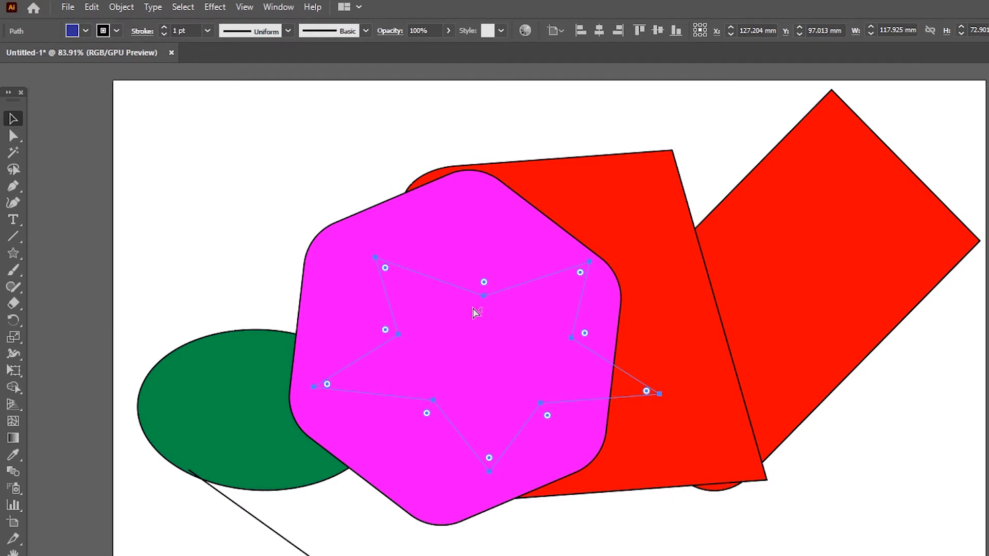
left_click(481, 322, "ctrl")
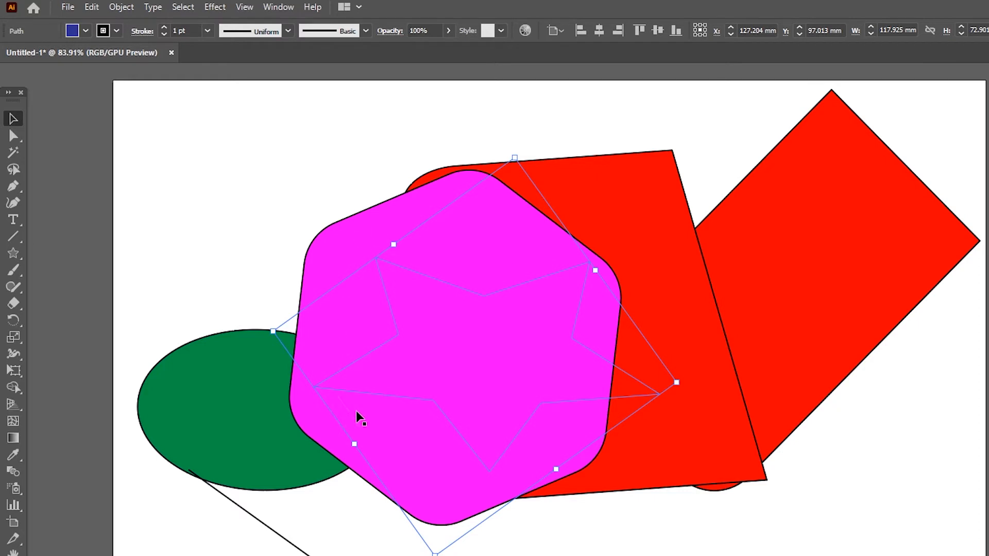
left_click(472, 355)
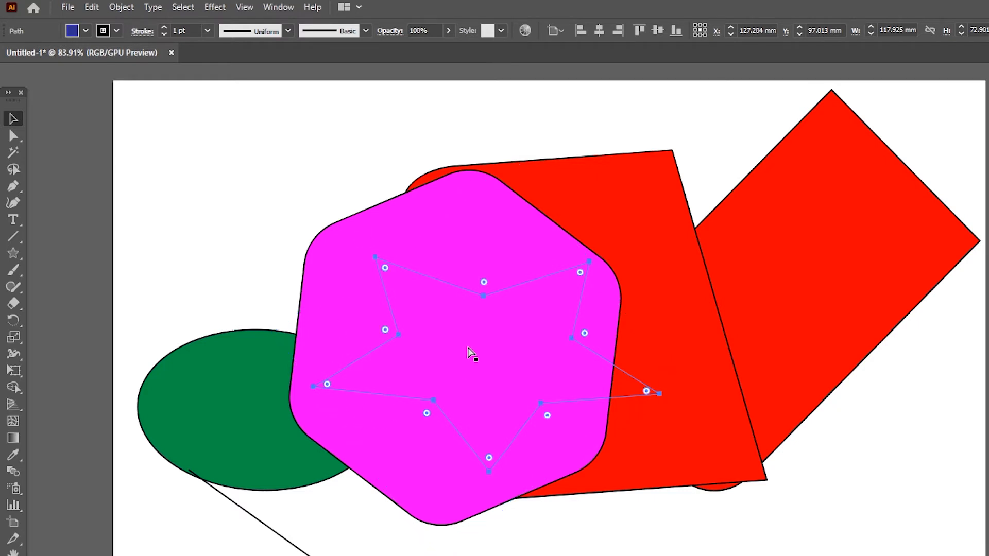
Step the selection up and down the stacking order from the blue star to the green ellipse.
key("ctrl+alt+bracketleft")
key("ctrl+alt+bracketright")
key("ctrl+alt+bracketleft")
key("ctrl+alt+bracketright")
key("ctrl+alt+bracketright")
key("ctrl+alt+bracketright")
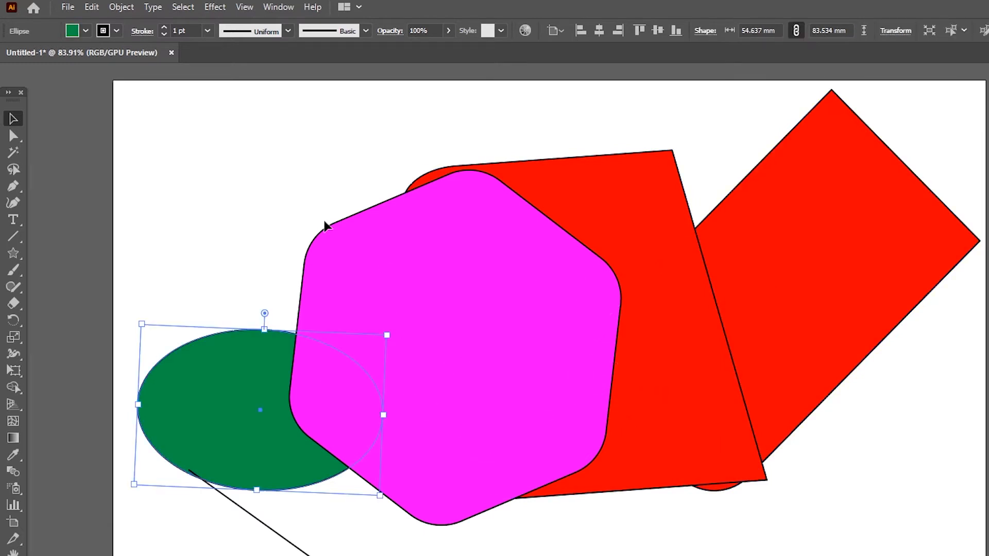
Select all the shapes, move them together a little to the left, and clear the selection.
left_click(466, 316)
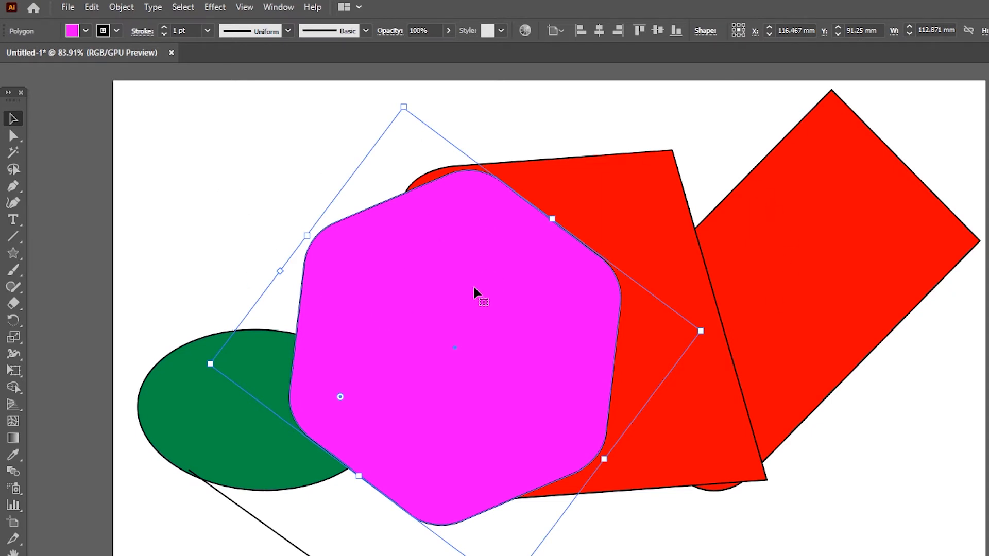
key("ctrl")
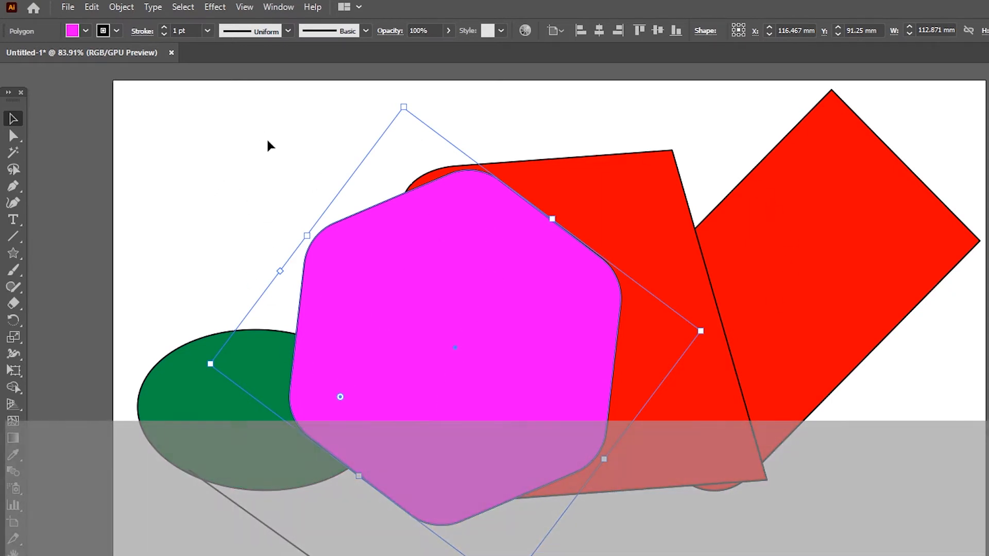
key("ctrl+a")
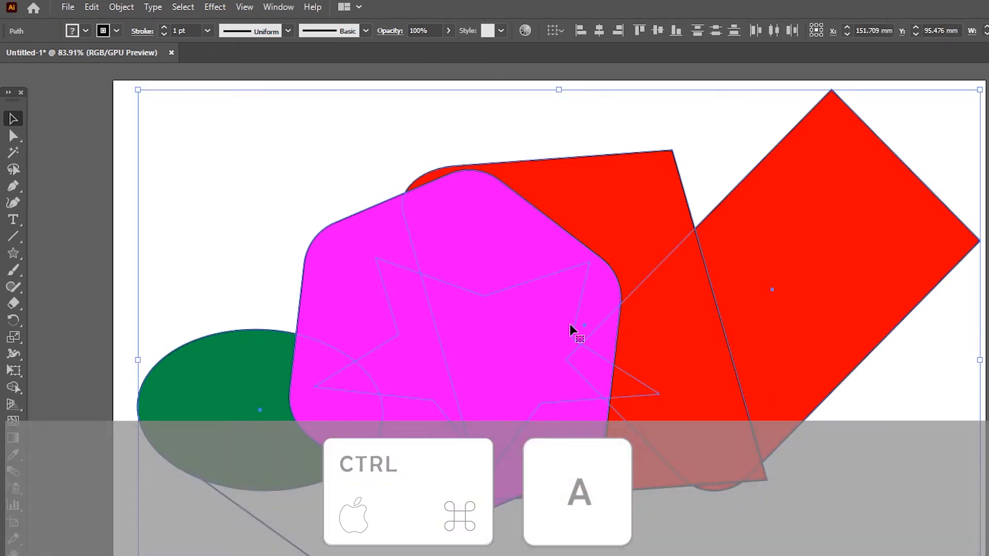
left_click_drag(517, 347, 450, 342)
left_click(191, 144)
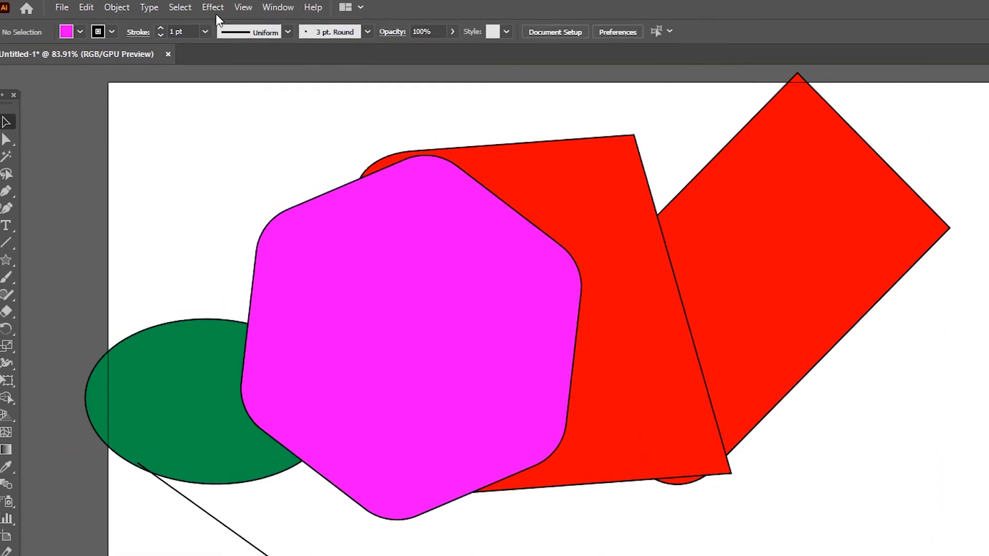
Review the available selection commands, and select the magenta hexagon and deselect it with the Deselect command.
left_click(183, 7)
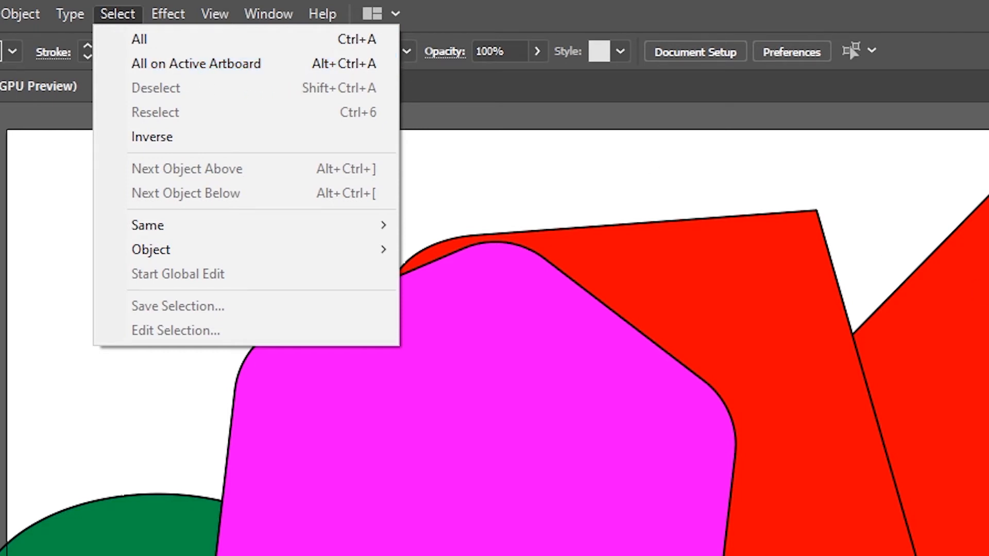
key("Escape")
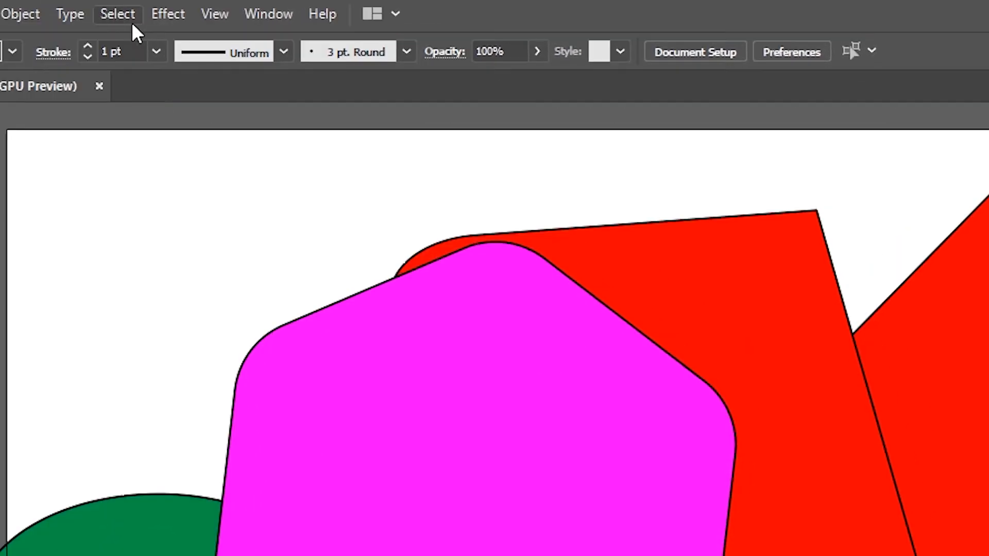
left_click(221, 10)
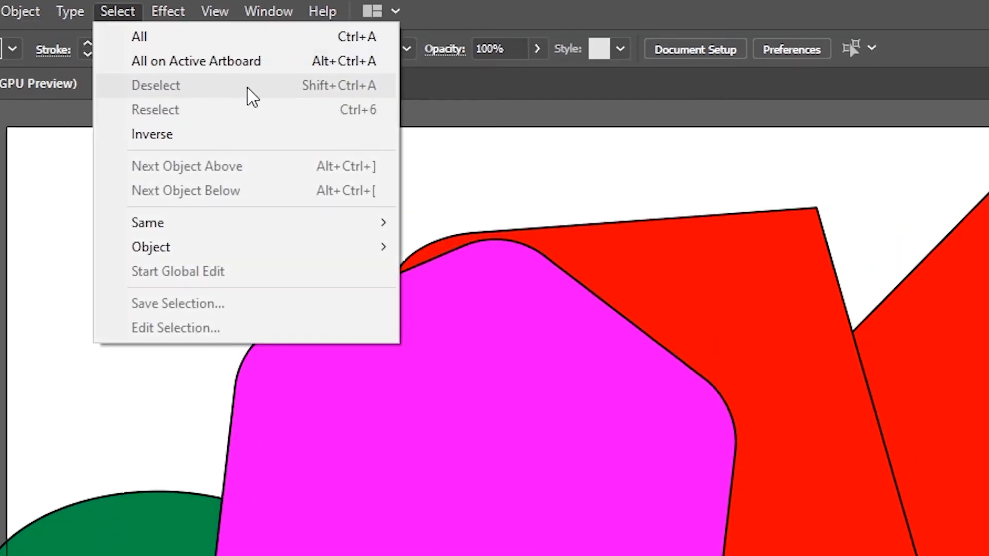
left_click(450, 419)
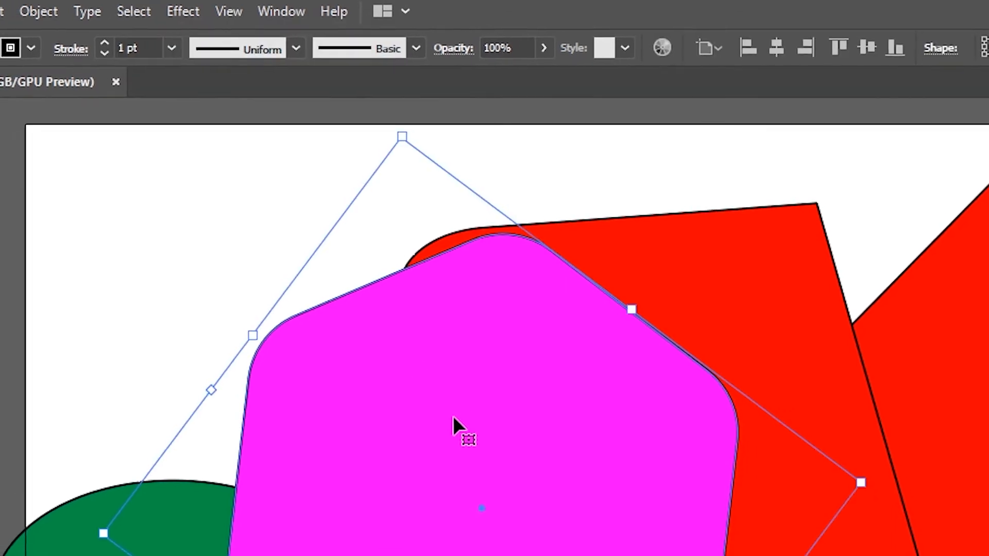
left_click(134, 11)
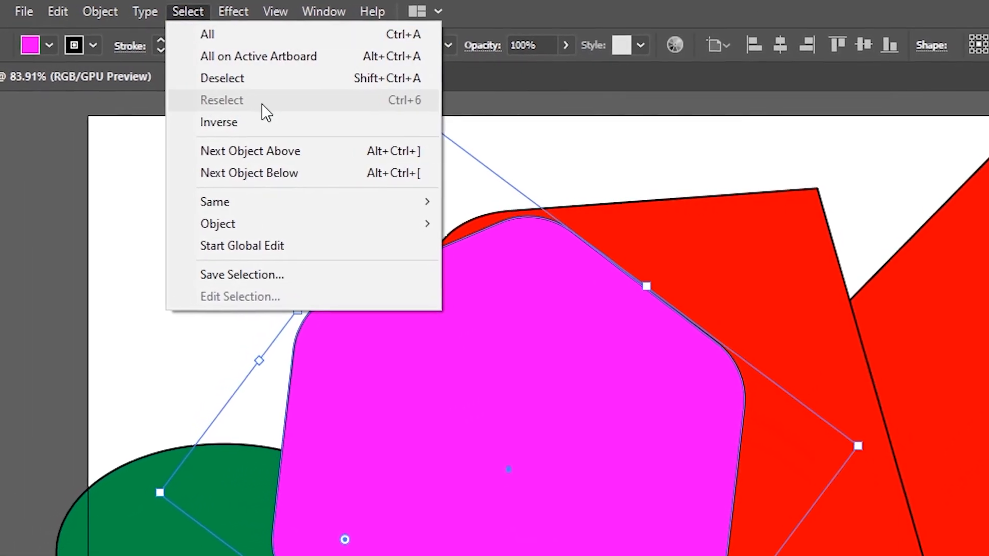
left_click(284, 79)
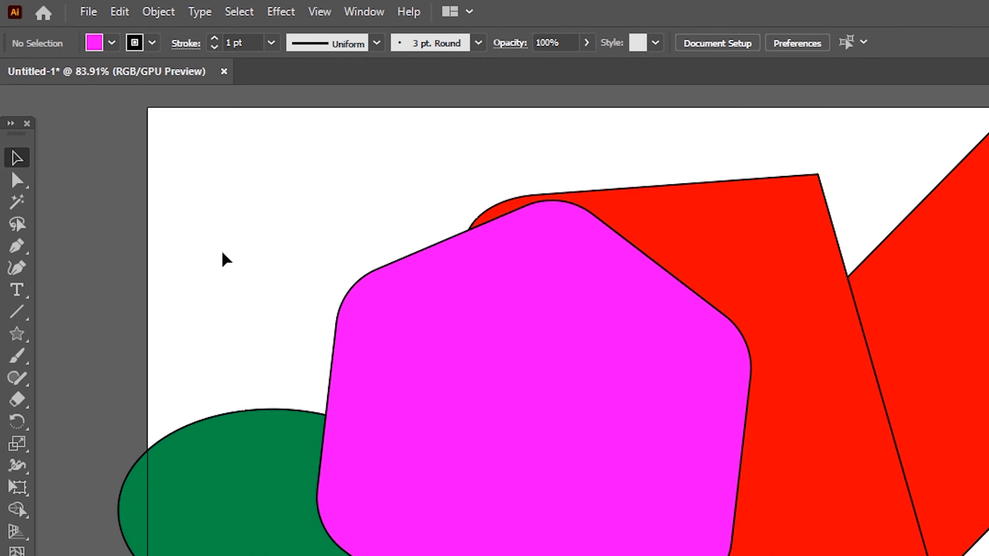
Review the Inverse selection command, and select the magenta hexagon followed by the rounded red rectangle.
left_click(454, 369)
left_click(239, 12)
left_click(348, 114)
left_click(245, 13)
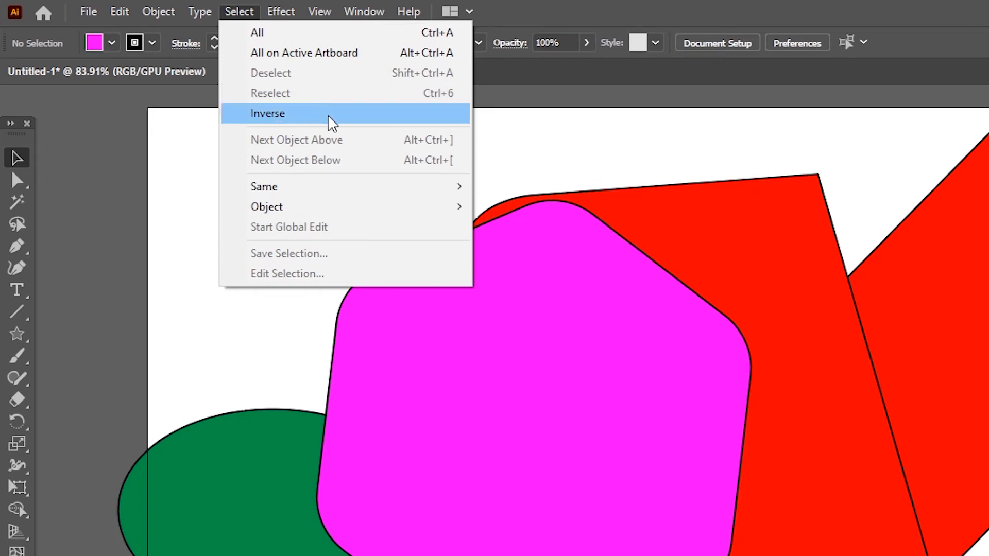
left_click(670, 314)
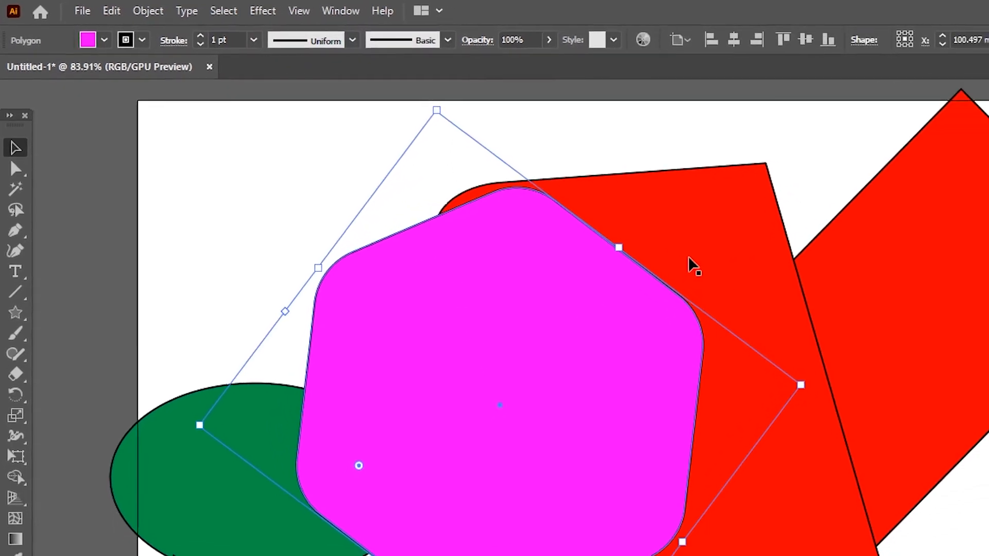
left_click(852, 399)
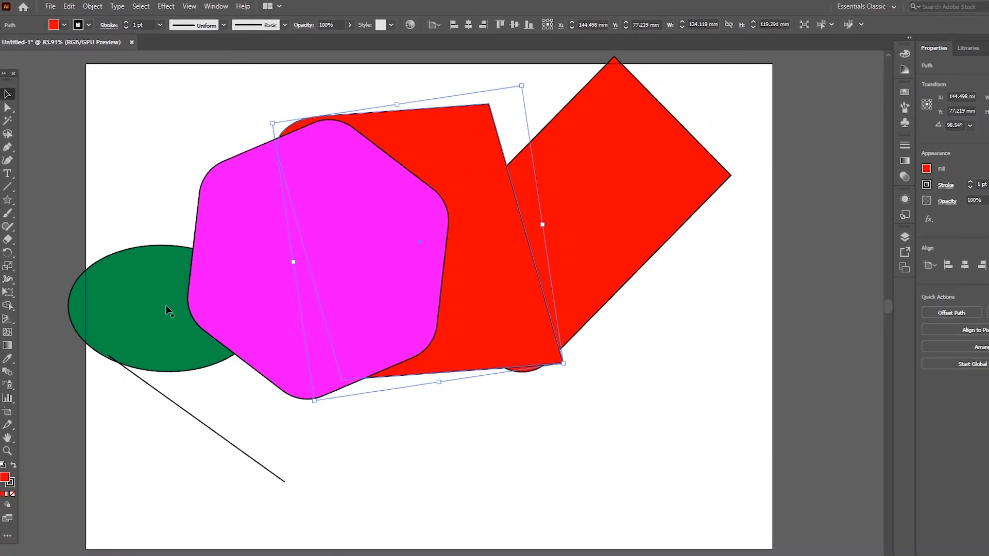
Select the green ellipse, invert the selection to all the other shapes, and clear it.
left_click(162, 307)
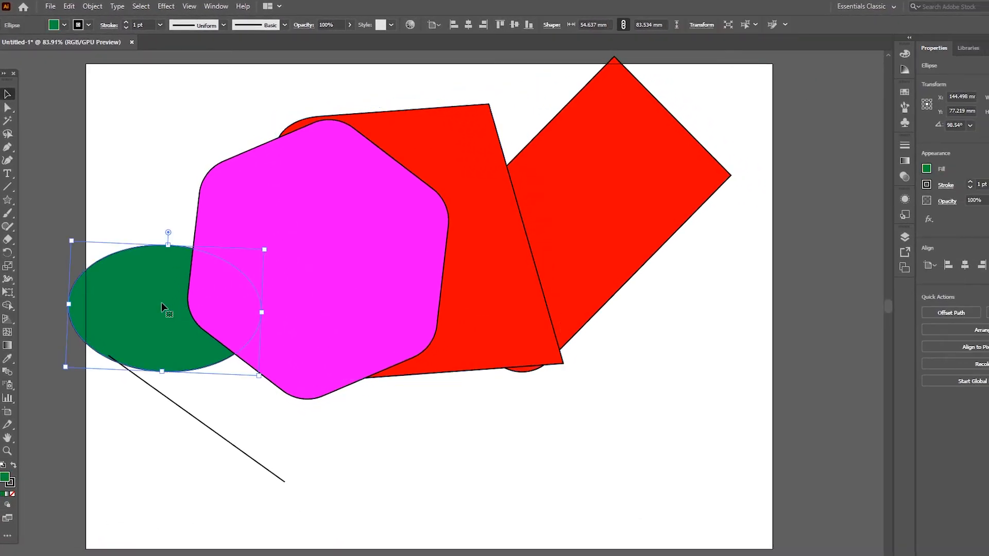
left_click(141, 6)
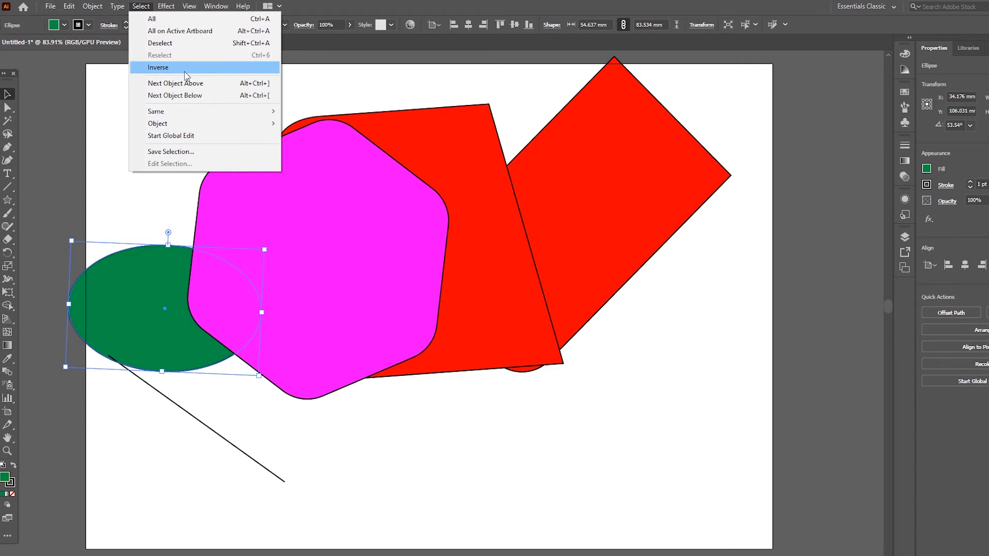
left_click(185, 70)
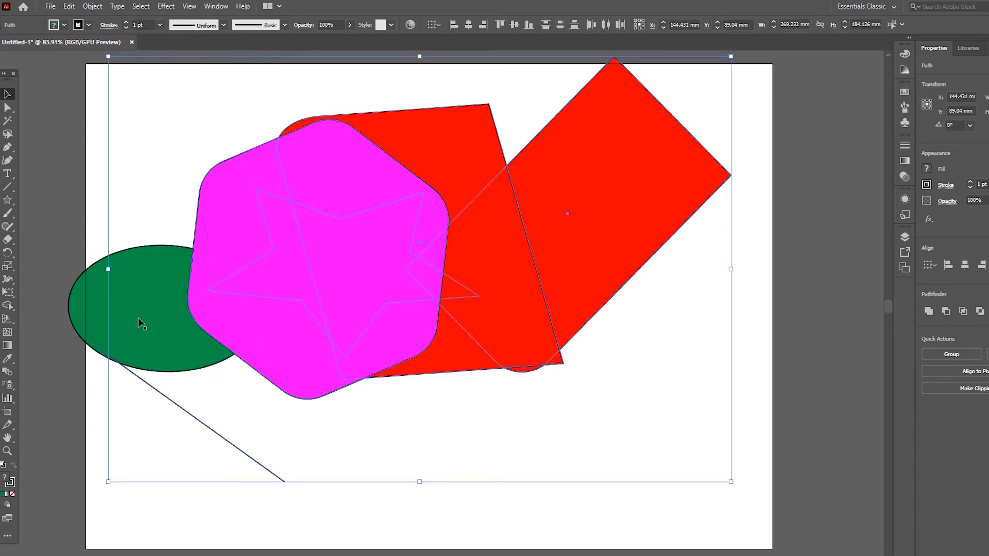
left_click(91, 190)
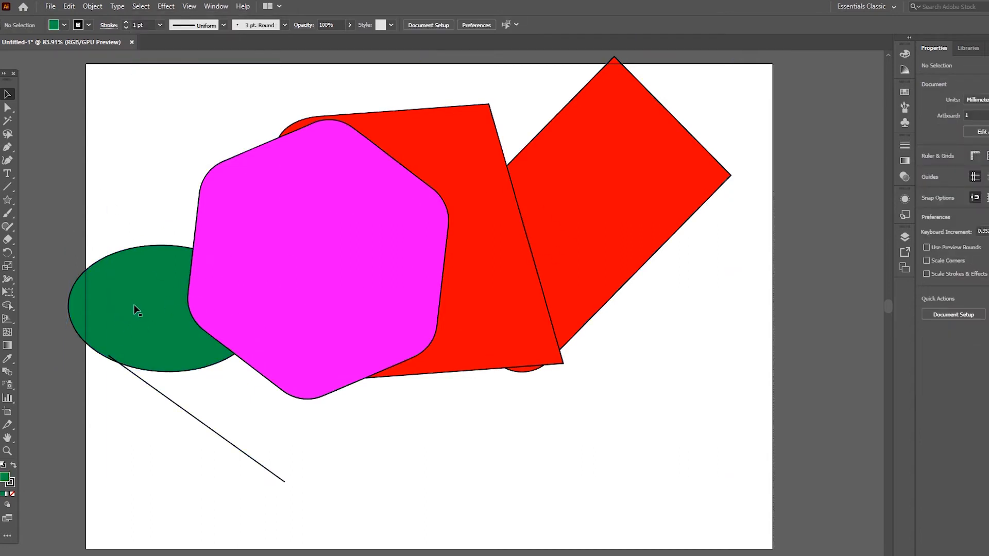
Move the green ellipse upward, clear of the line, and invert the selection to all the other shapes.
left_click_drag(136, 310, 146, 245)
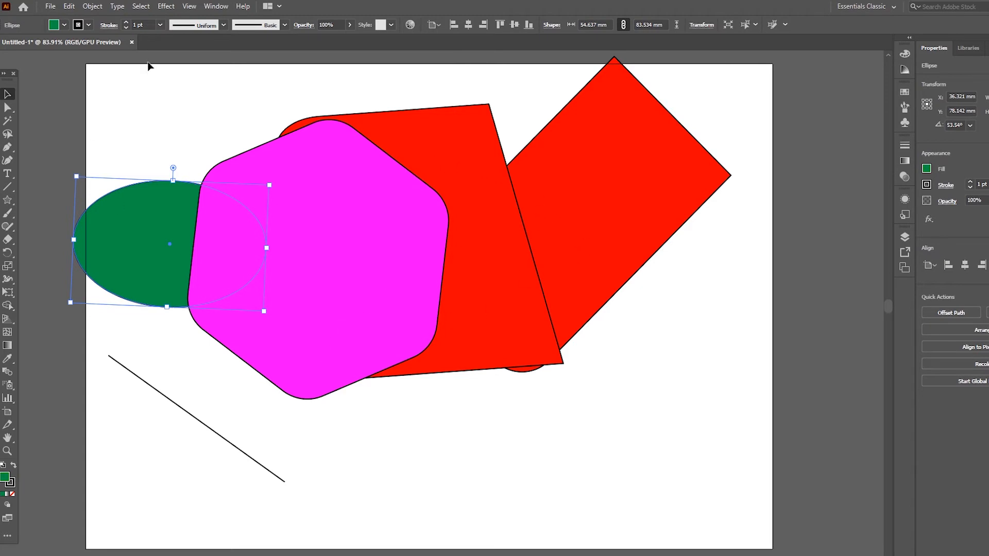
left_click(141, 6)
left_click(206, 65)
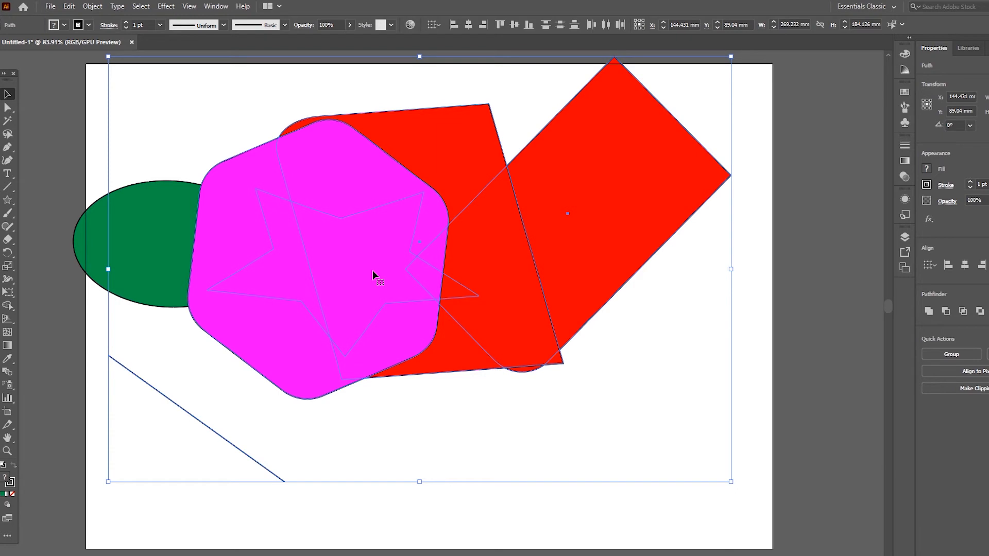
Try deleting every shape except the green ellipse, undo the deletion, and deselect the shapes.
key("Delete")
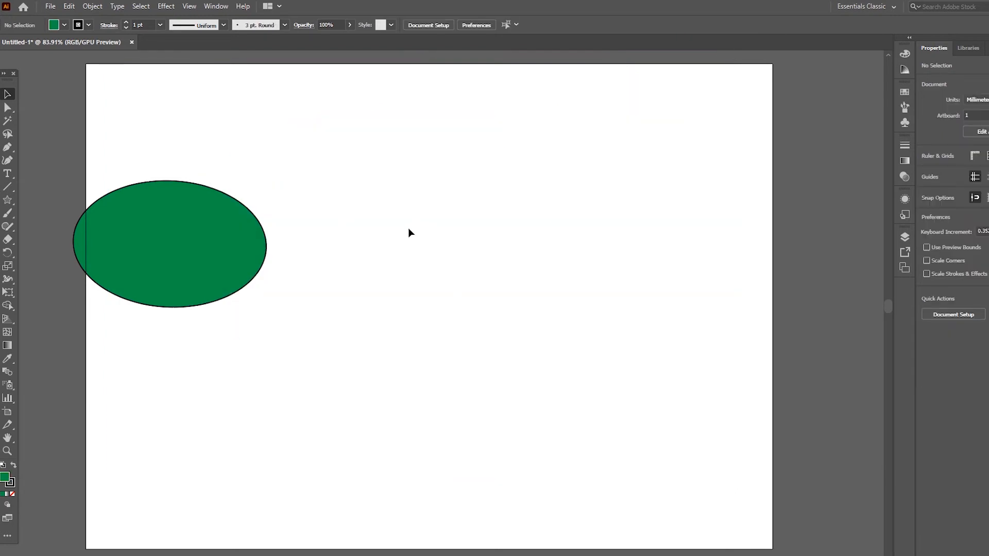
key("ctrl+z")
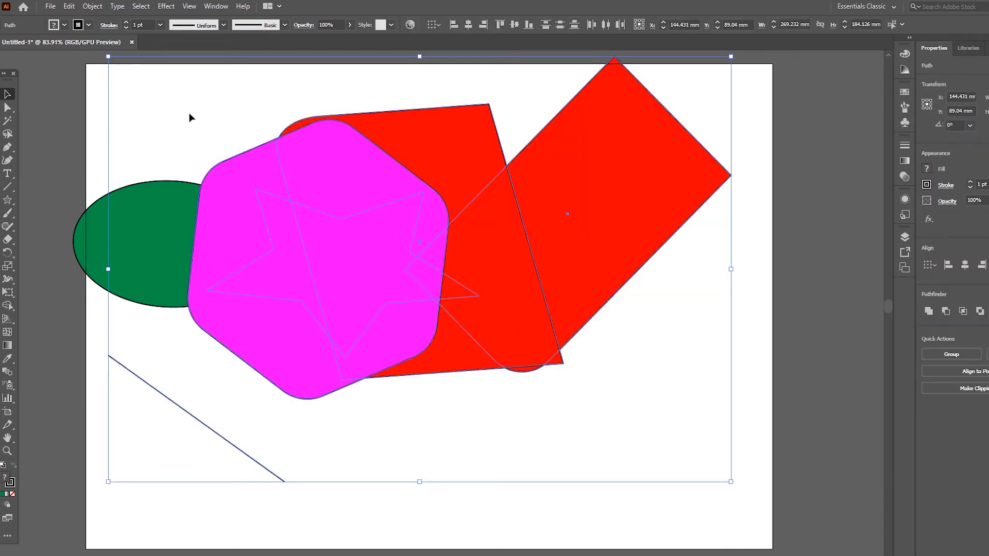
left_click(141, 6)
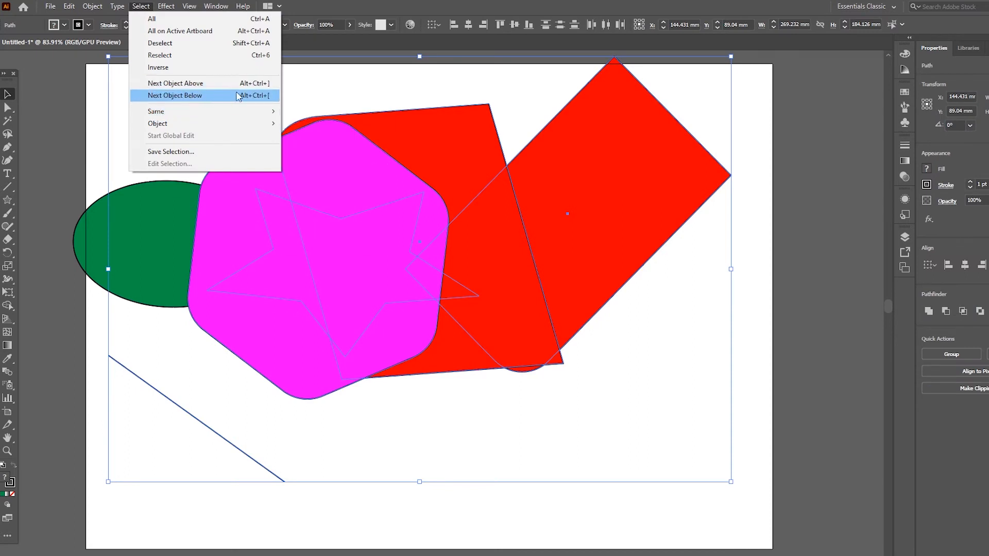
left_click(342, 237)
key("ctrl+shift+a")
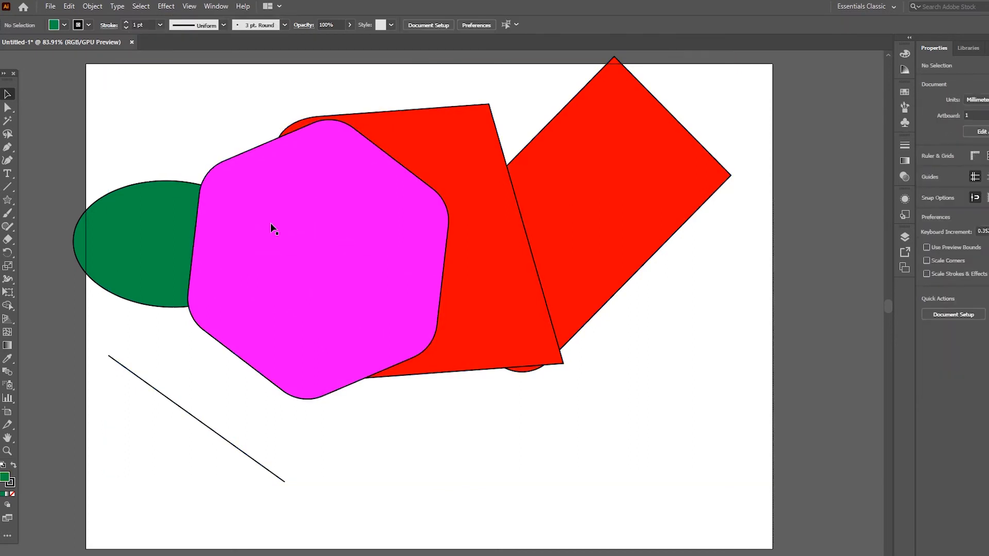
Select the magenta hexagon, the blue star and both red rectangles together, and delete them.
left_click(273, 229)
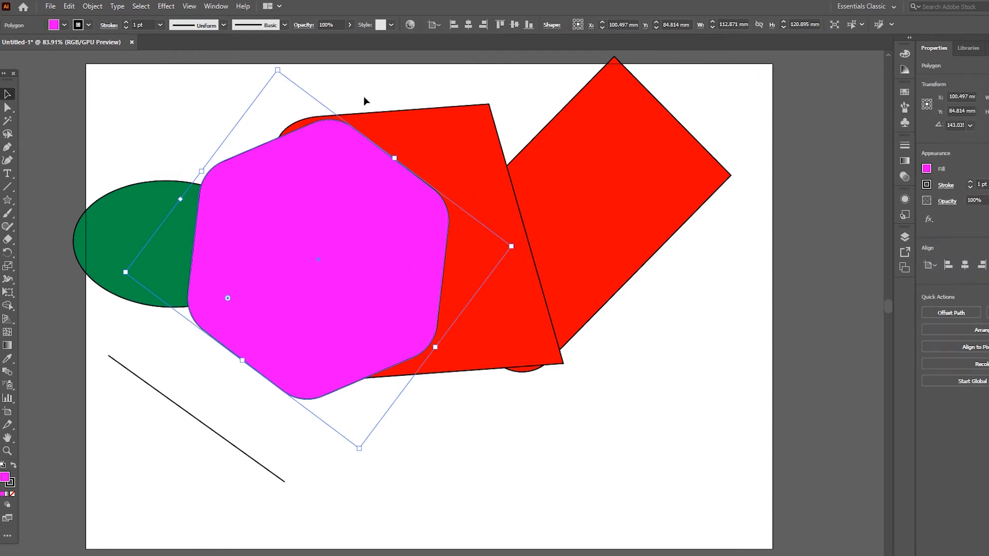
left_click_drag(483, 304, 714, 432)
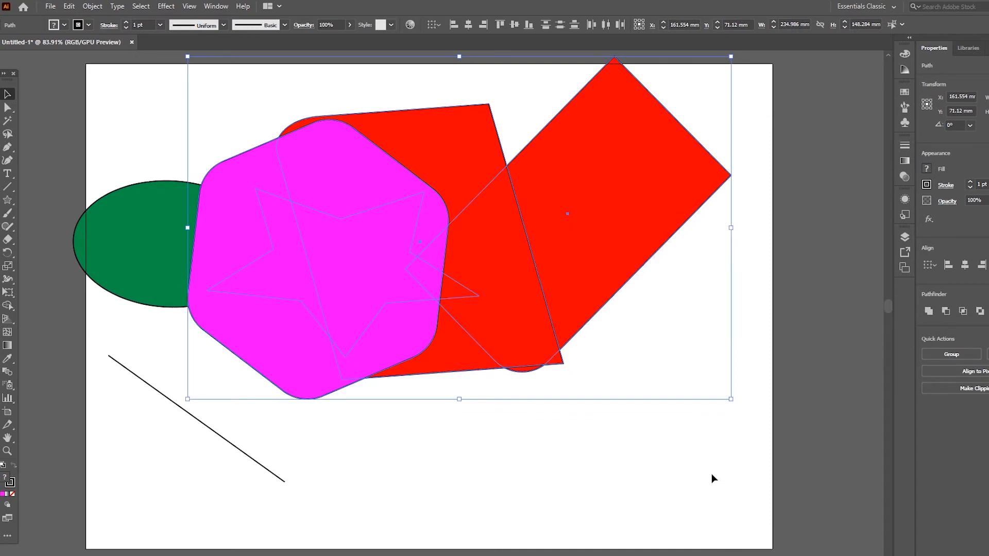
key("Delete")
Move the green ellipse into the artboard's upper-left area and draw a nearly round ellipse about 60 by 62 mm near the artboard's centre.
mouse_move(206, 251)
left_mouse_down()
mouse_move(438, 251)
mouse_move(265, 160)
left_mouse_up()
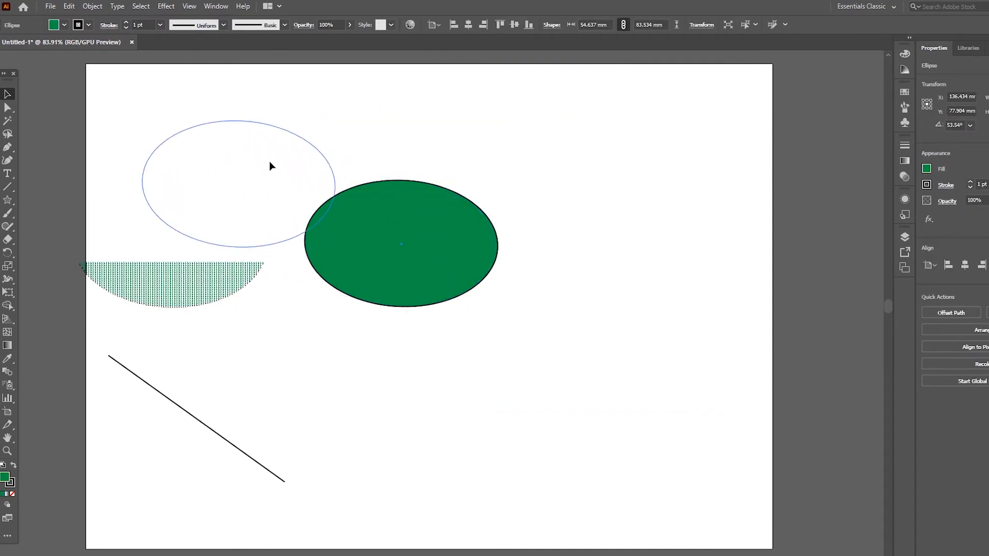
left_click_drag(8, 201, 74, 226)
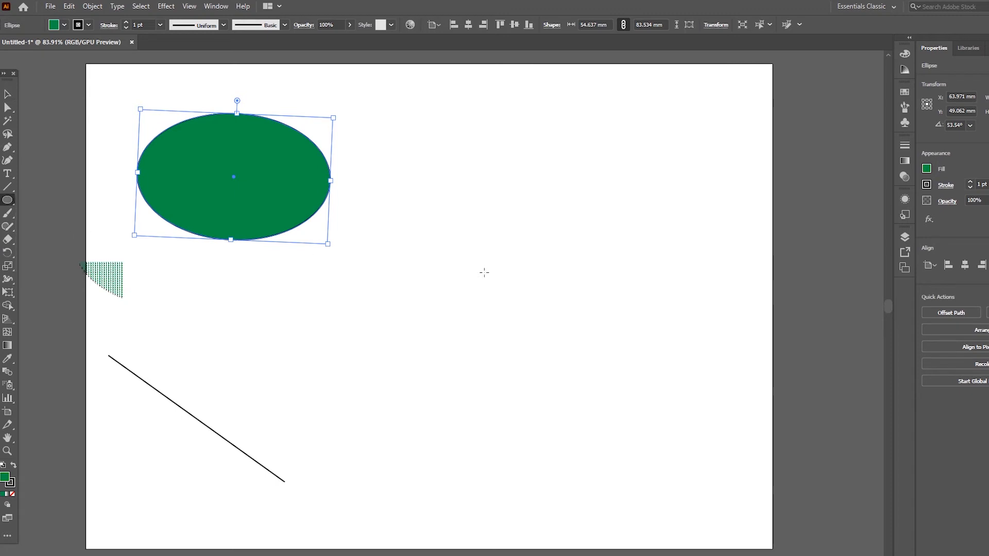
left_click_drag(417, 224, 557, 368)
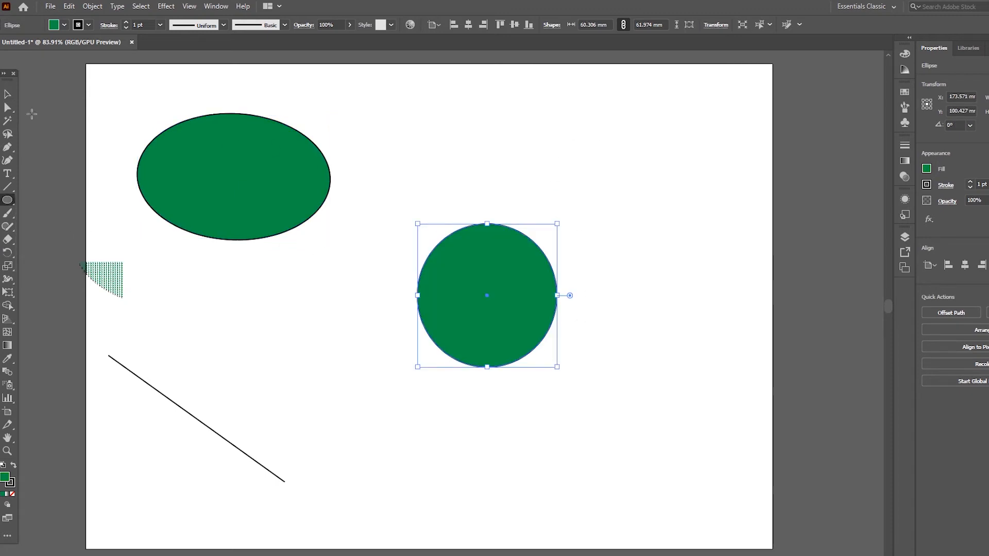
Open a pie wedge in the upper right of the round ellipse, and reduce the larger ellipse to an upper pie slice.
left_click(8, 96)
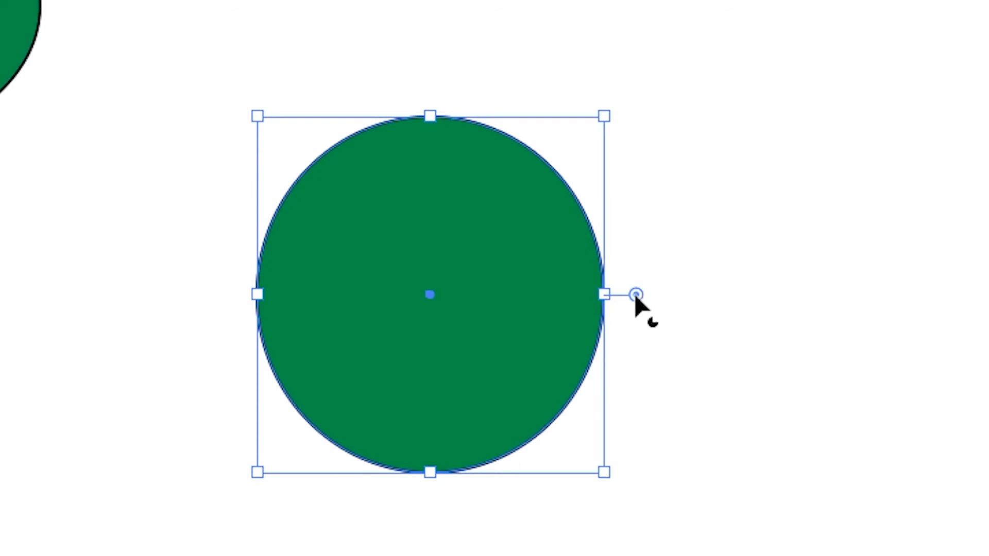
left_click_drag(635, 294, 493, 57)
left_click(27, 22)
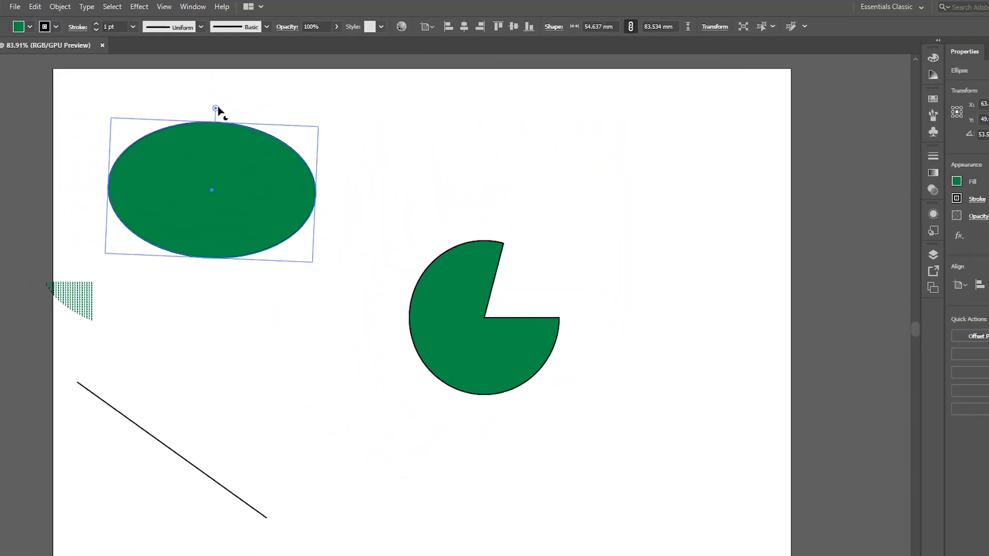
left_click_drag(218, 108, 150, 107)
left_click_drag(212, 109, 348, 175)
left_click(362, 210)
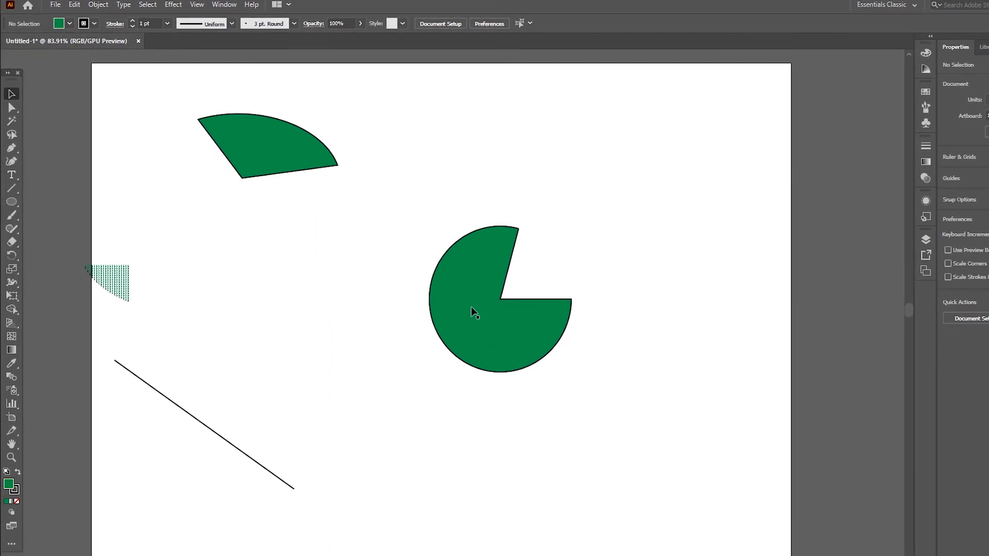
Move the open round pie shape and the smaller pie slice to the right on the artboard.
left_click(479, 264)
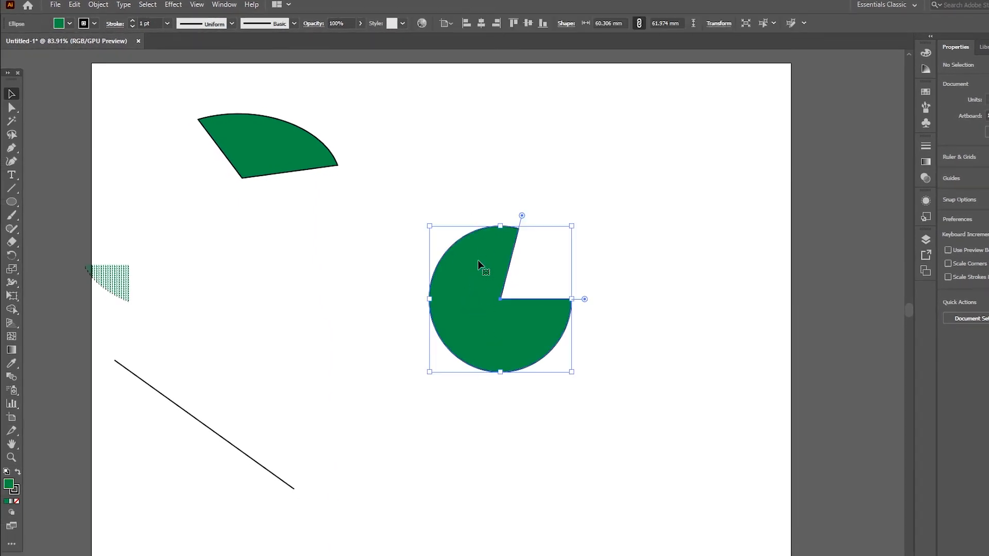
mouse_move(479, 264)
left_mouse_down()
mouse_move(408, 223)
mouse_move(407, 233)
mouse_move(552, 241)
left_mouse_up()
left_click_drag(271, 154, 440, 138)
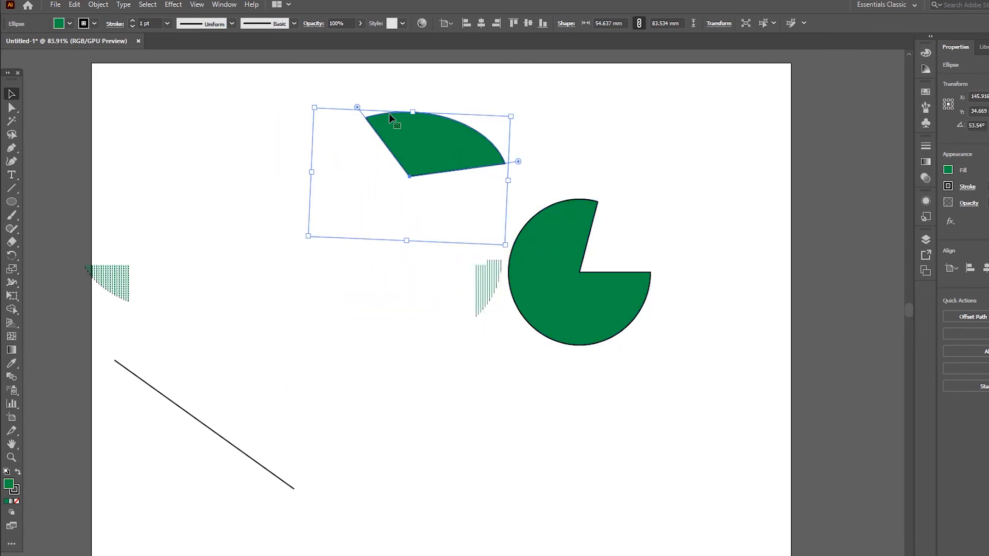
Hide the bounding box and move the pie slice slightly downward.
left_click(196, 4)
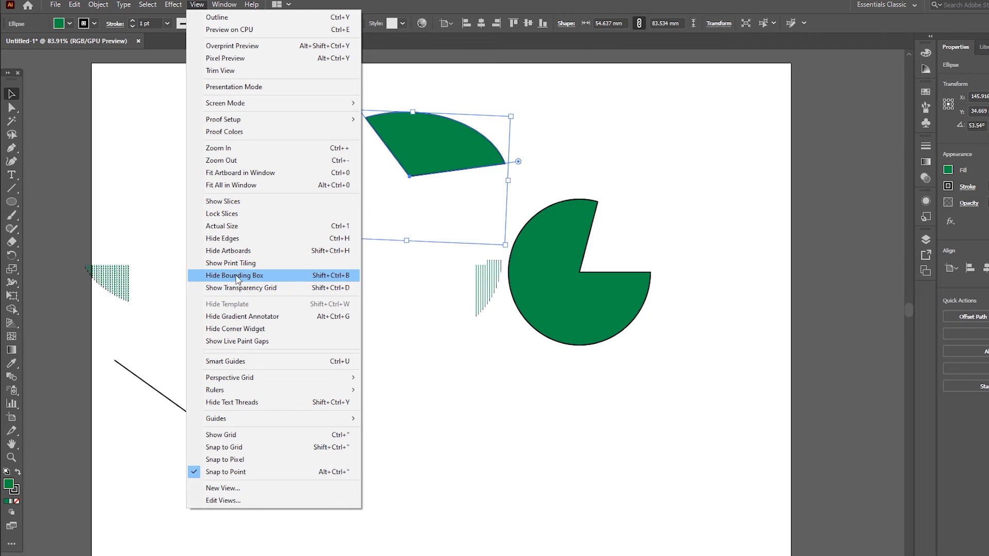
left_click(307, 277)
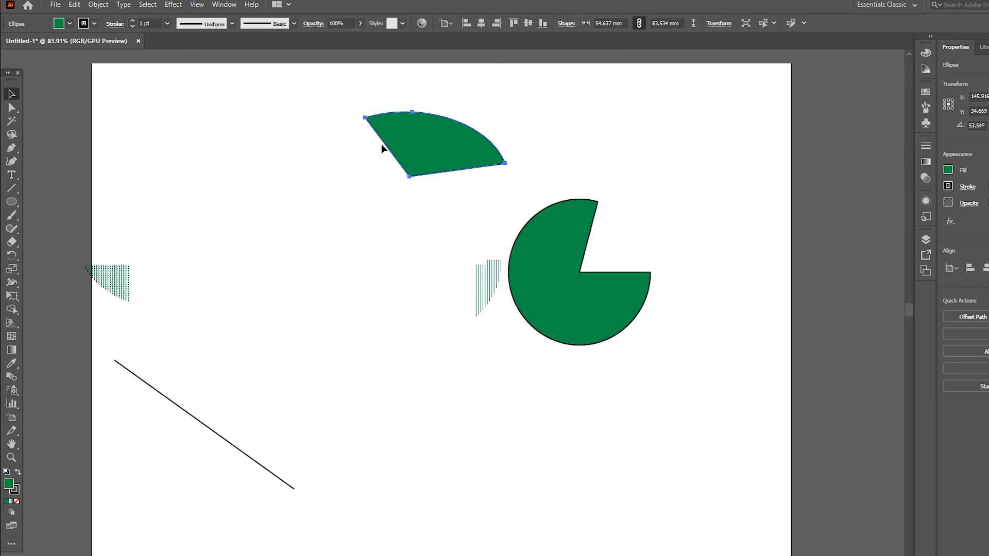
left_click(401, 215)
left_click_drag(413, 148, 406, 172)
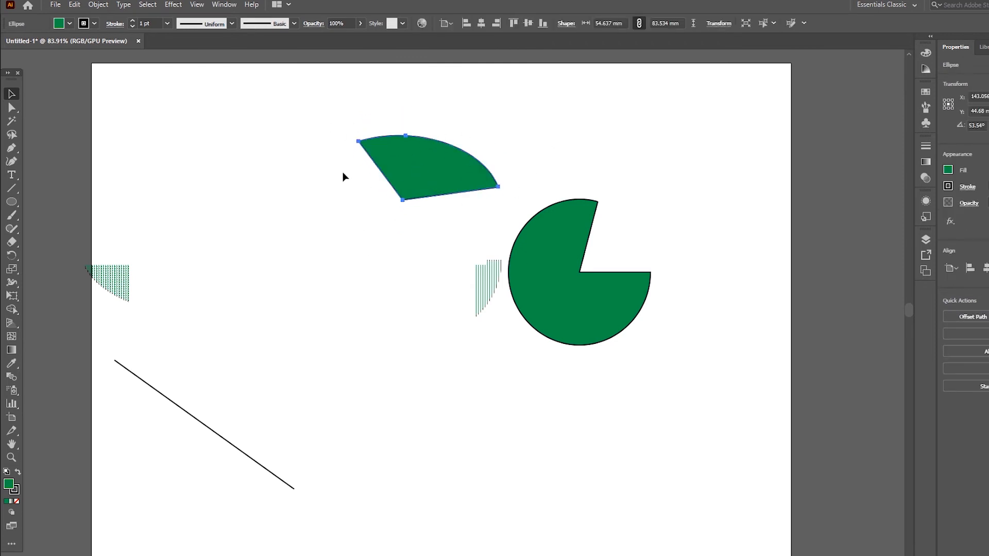
Select the round pie shape and show the bounding box again.
left_click(531, 260)
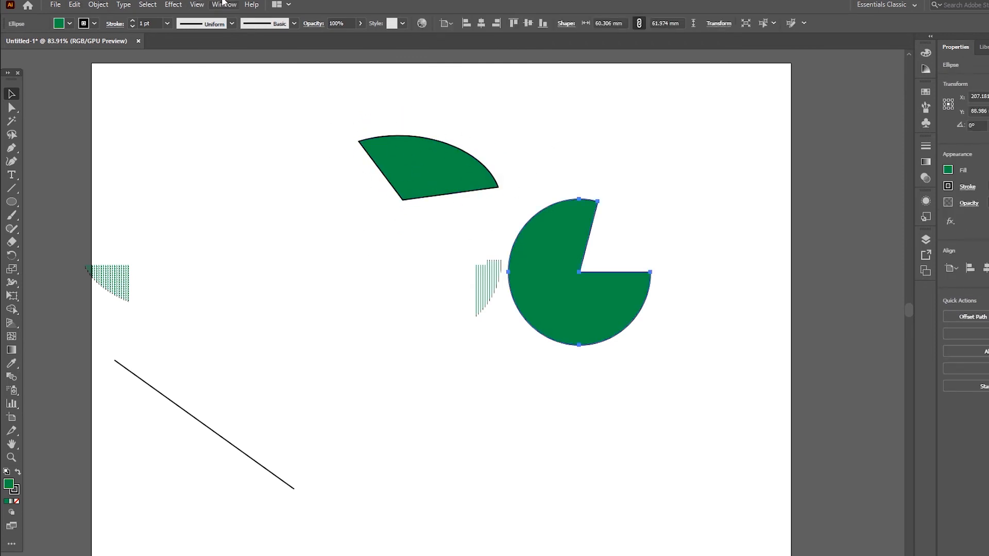
left_click(197, 5)
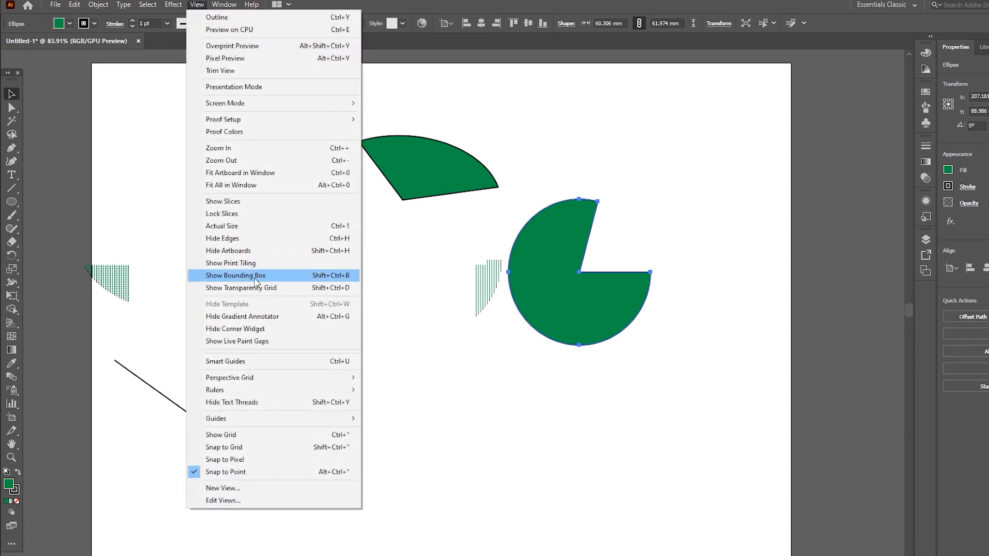
left_click(256, 282)
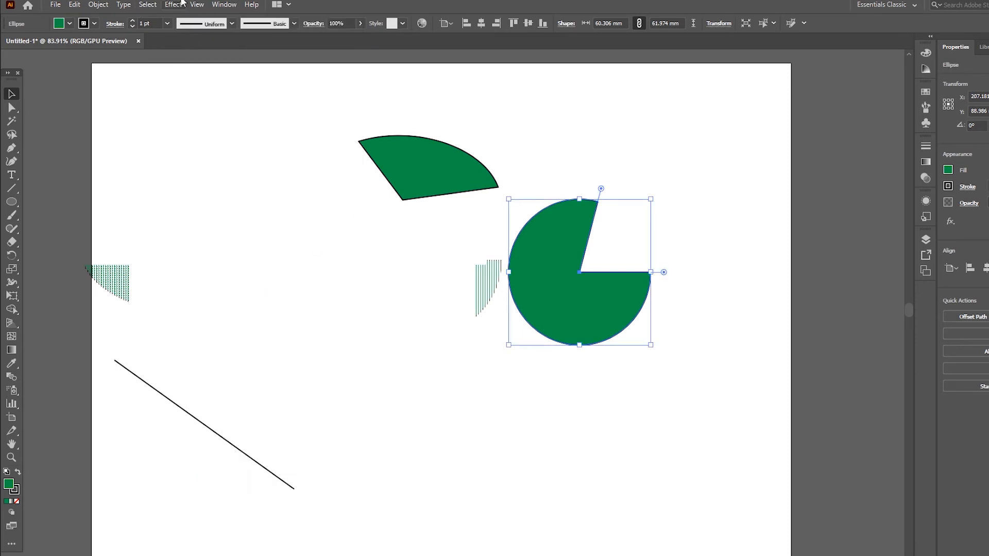
Hide the edges of the selected round pie shape and deselect it.
left_click(197, 4)
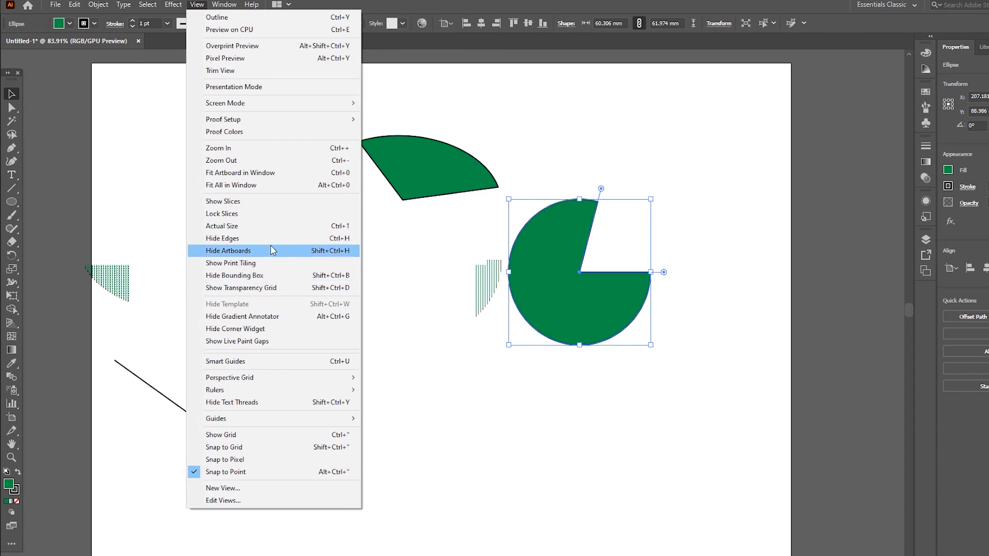
left_click(345, 240)
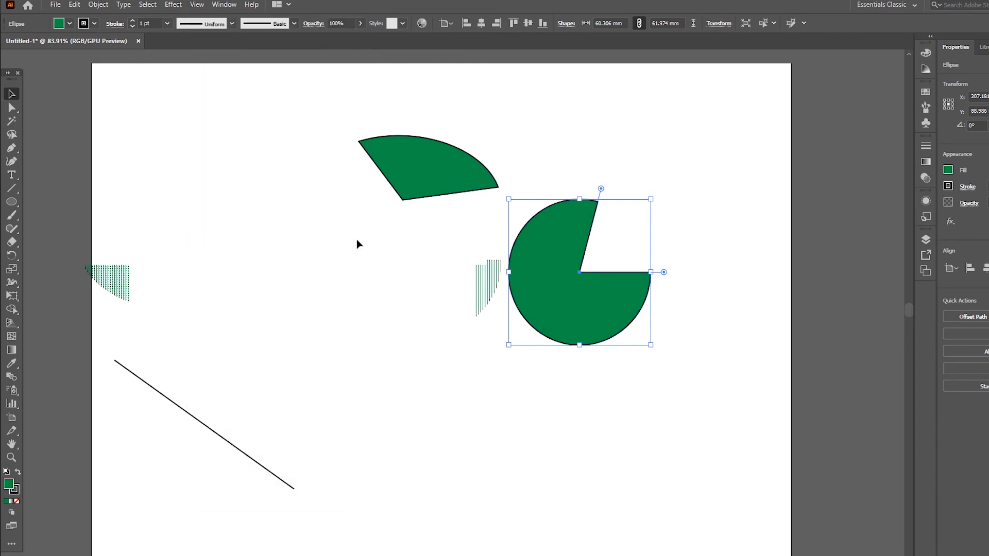
left_click(574, 163)
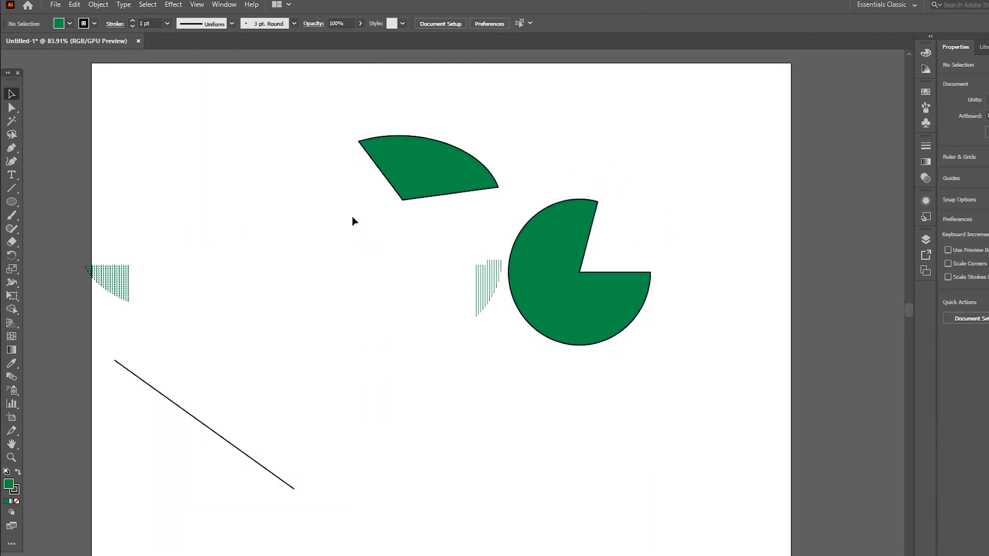
Show edges again and move the pie slice down and left, above the diagonal line.
left_click(196, 4)
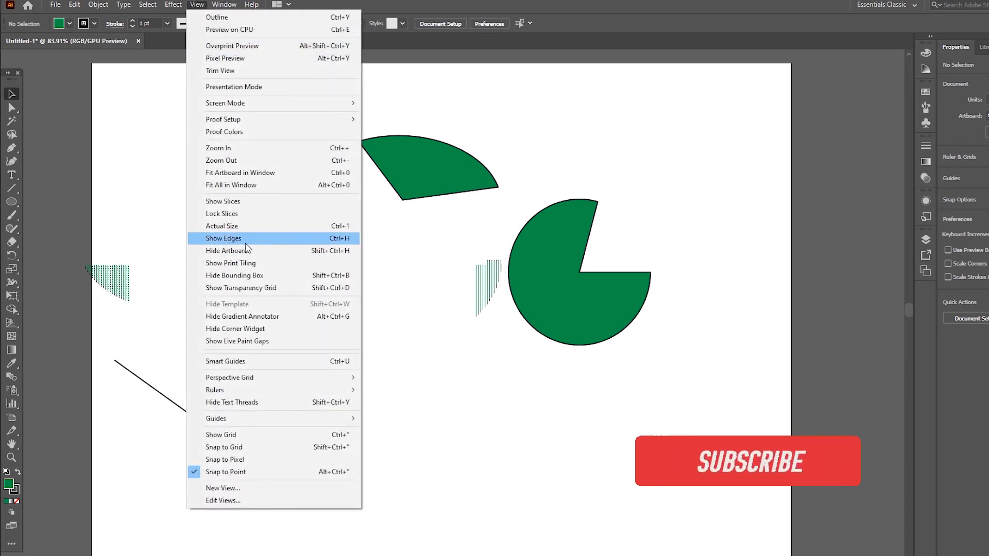
left_click(215, 241)
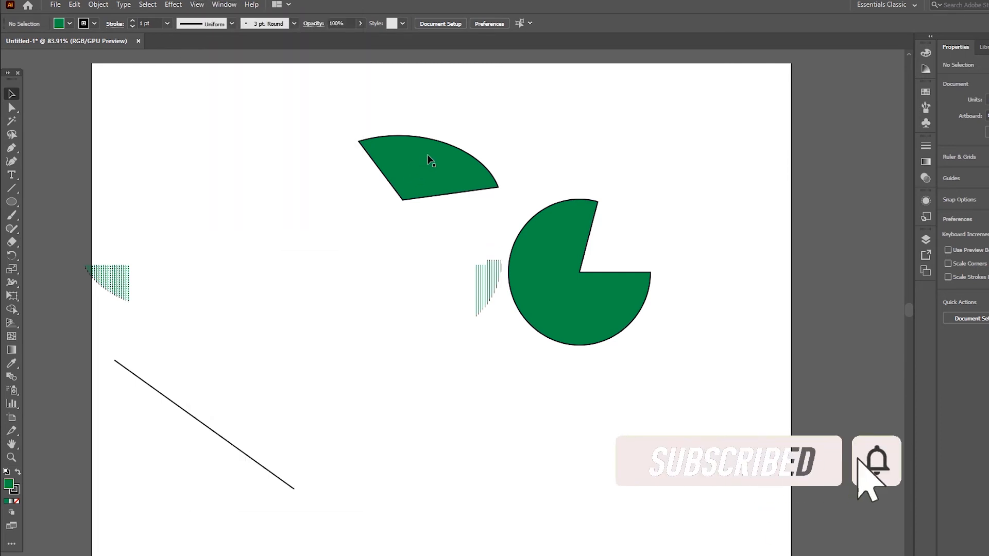
left_click_drag(428, 159, 303, 233)
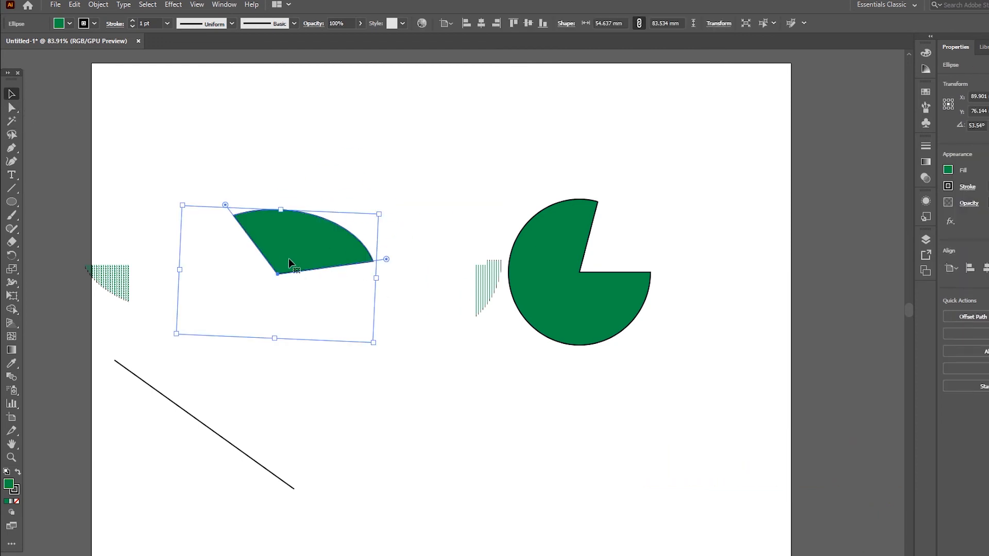
Draw a green rectangle about 103 mm wide and 128 mm high, covering the pie slice.
left_click_drag(12, 202, 82, 201)
left_click_drag(215, 117, 493, 445)
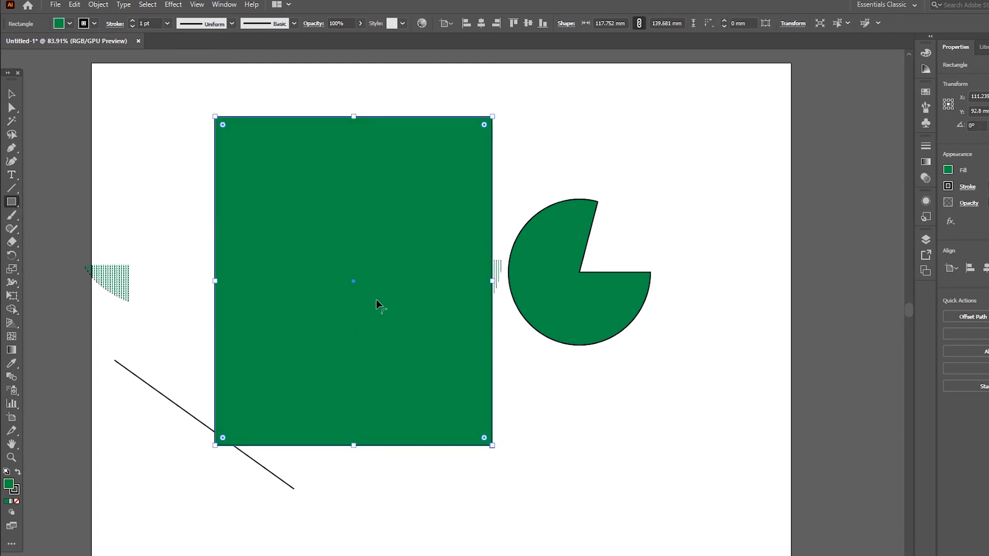
key("ctrl")
key("ctrl+z")
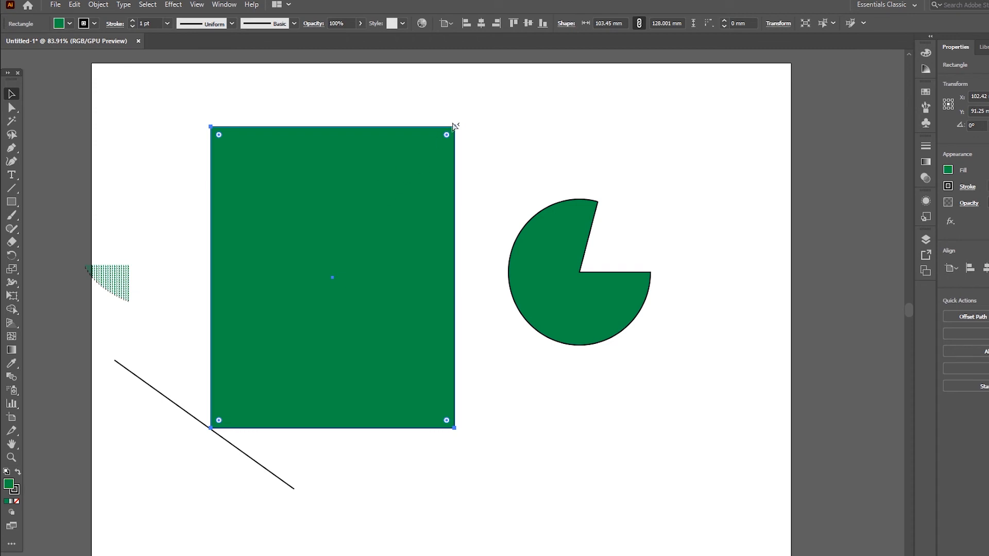
Reshape the rectangle into an irregular quadrilateral by moving its four corner anchor points, pulling the upper-right corner far down to uncover the pie slice.
left_click(456, 131)
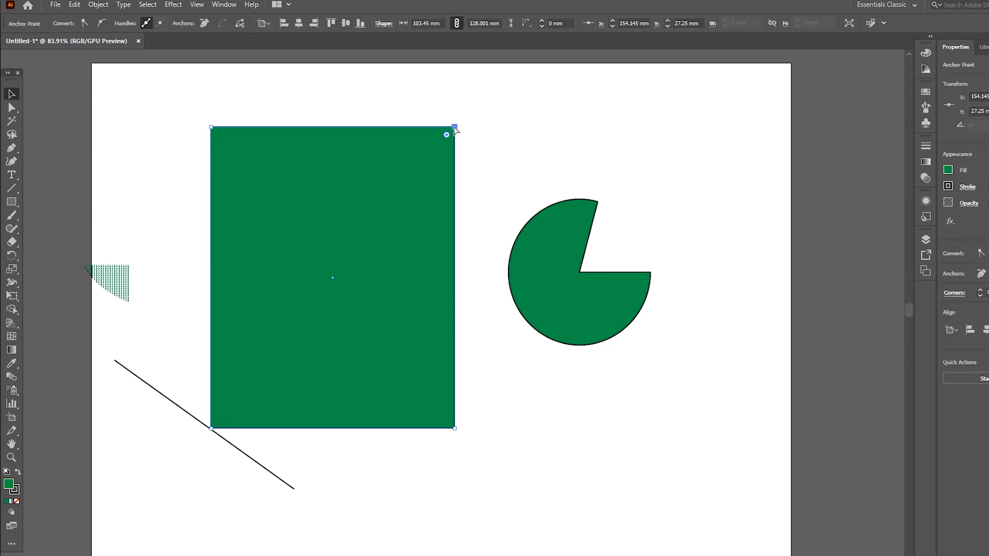
left_click_drag(456, 130, 432, 348)
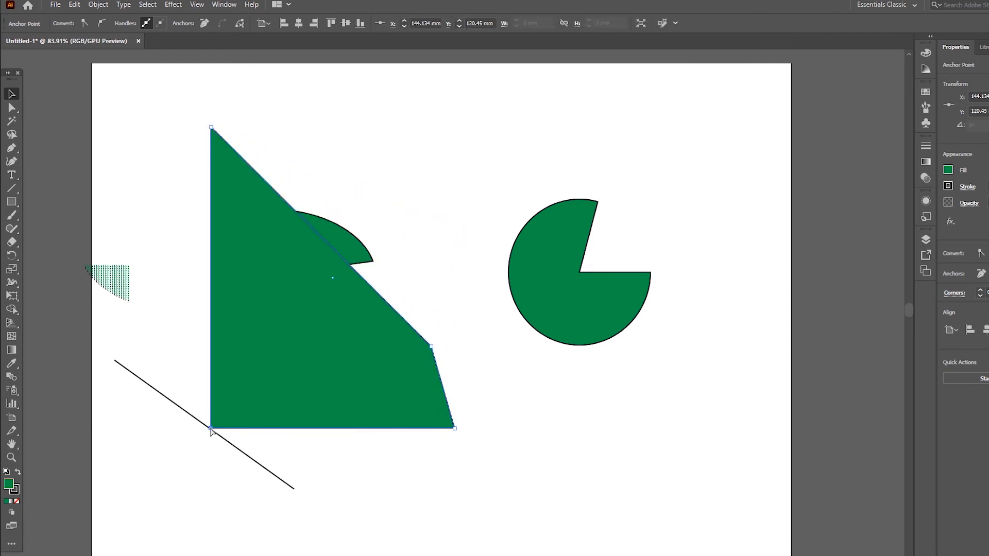
left_click_drag(211, 429, 203, 502)
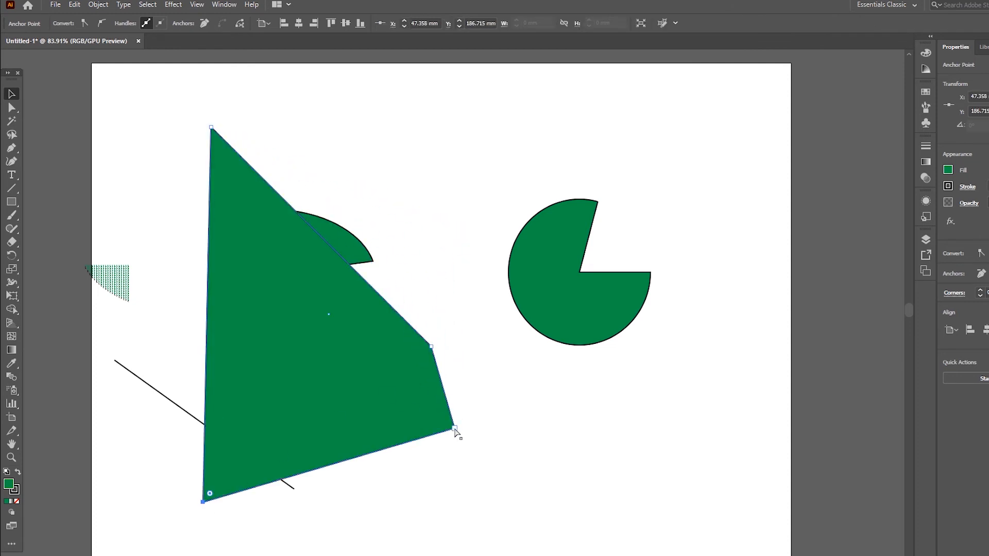
left_click_drag(455, 431, 488, 480)
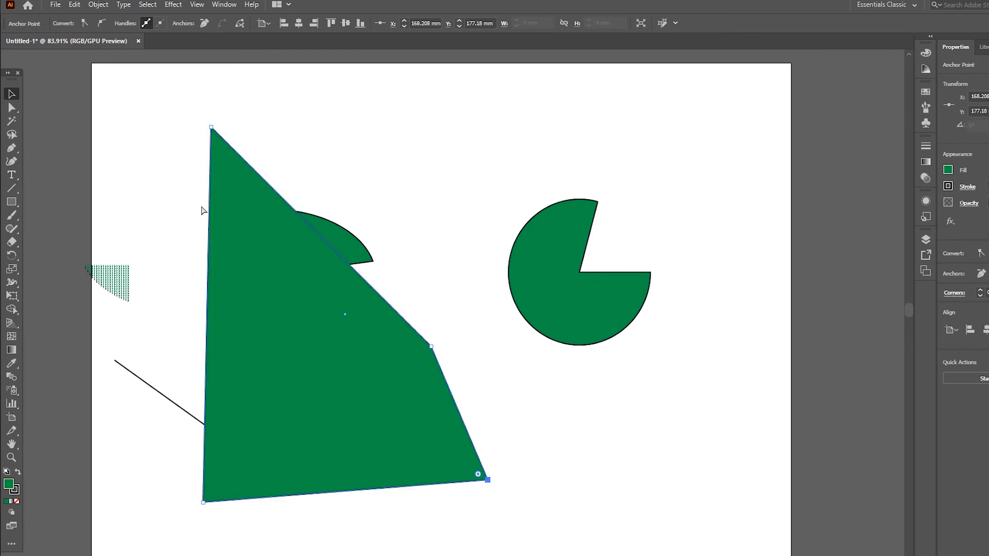
left_click_drag(213, 132, 168, 186)
Lengthen the upper direction handle of the round pie shape's left anchor point and move that anchor outward to about X 157 mm, Y 100 mm.
left_click(549, 263)
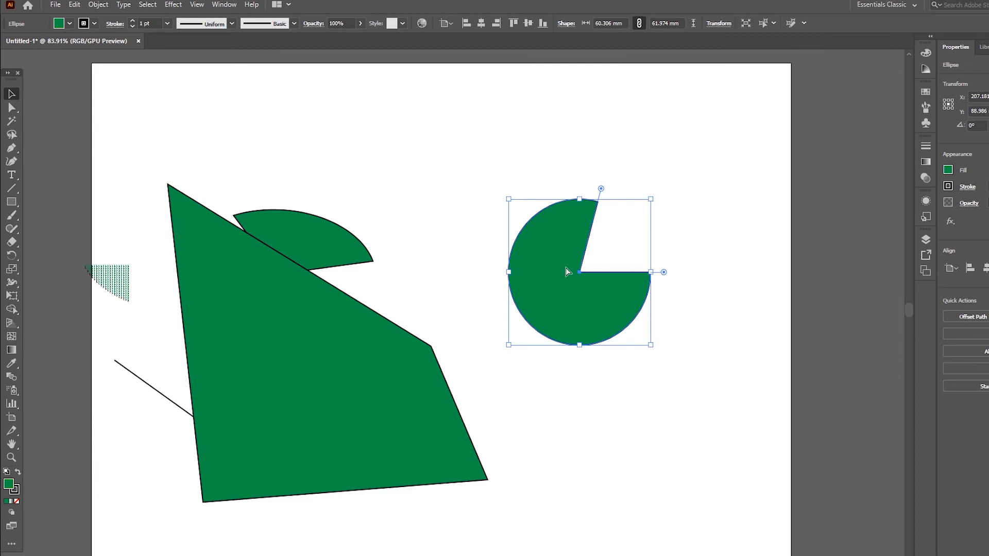
left_click(508, 271)
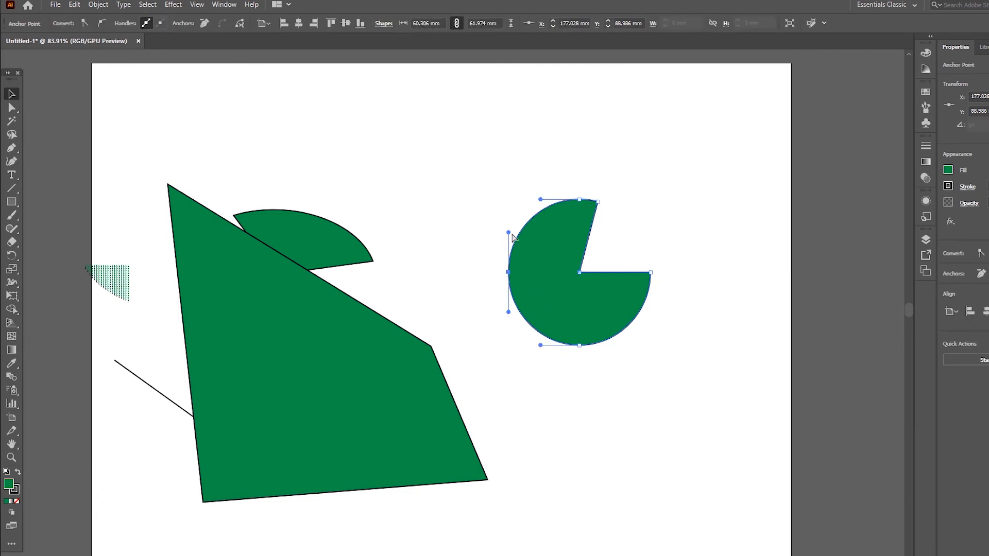
left_click_drag(509, 234, 507, 151)
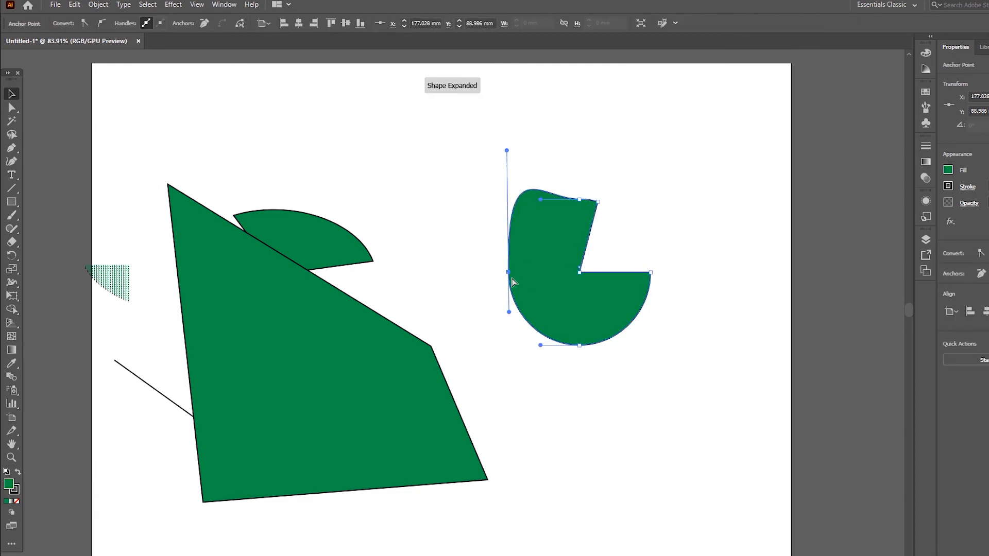
left_click_drag(508, 273, 461, 297)
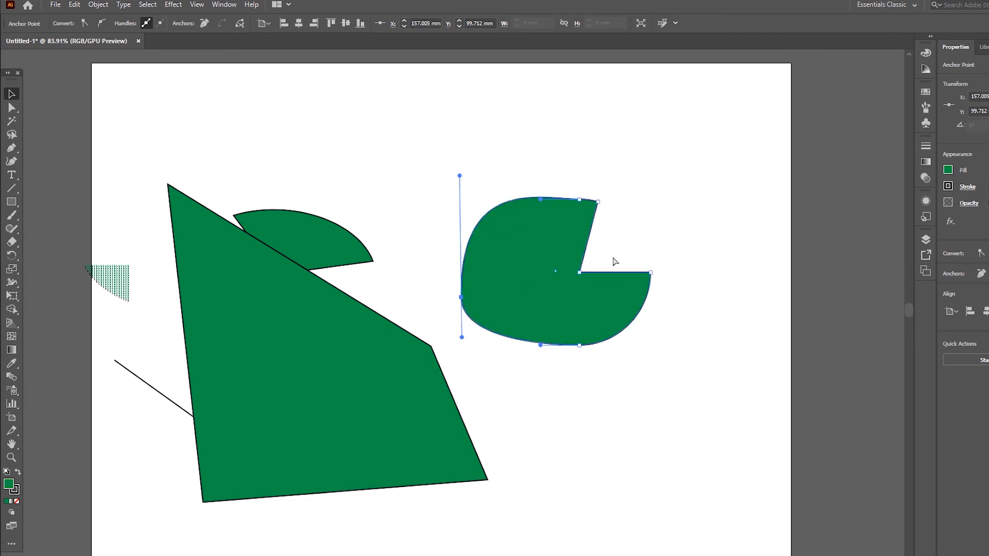
Pull the pie shape's centre anchor point out to a sharp tip at about X 265 mm, Y 56 mm, and deselect the shape.
left_click(580, 273)
left_click_drag(717, 196, 717, 196)
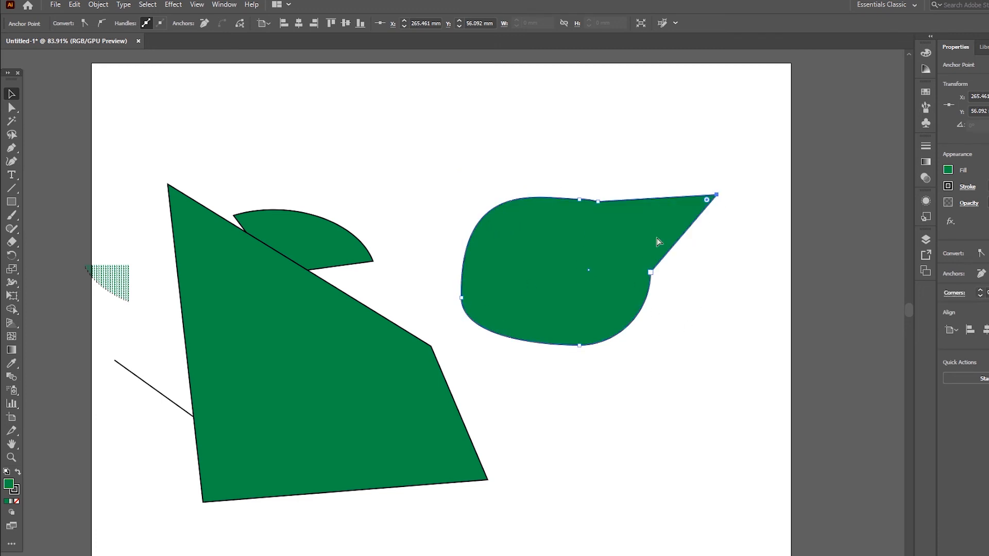
left_click(708, 204)
left_click(432, 186)
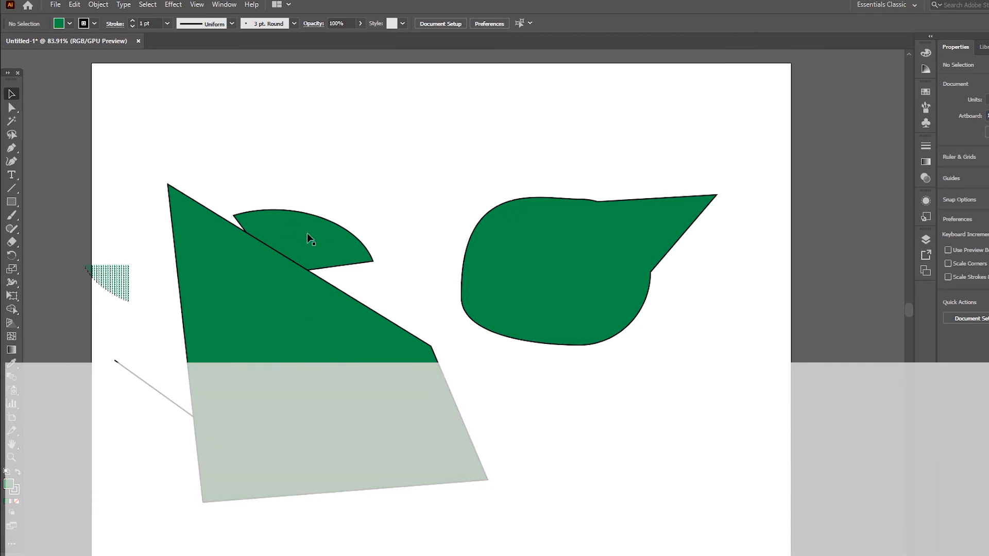
Move the pie slice upward and to the right, clear of the quadrilateral.
left_click(307, 226)
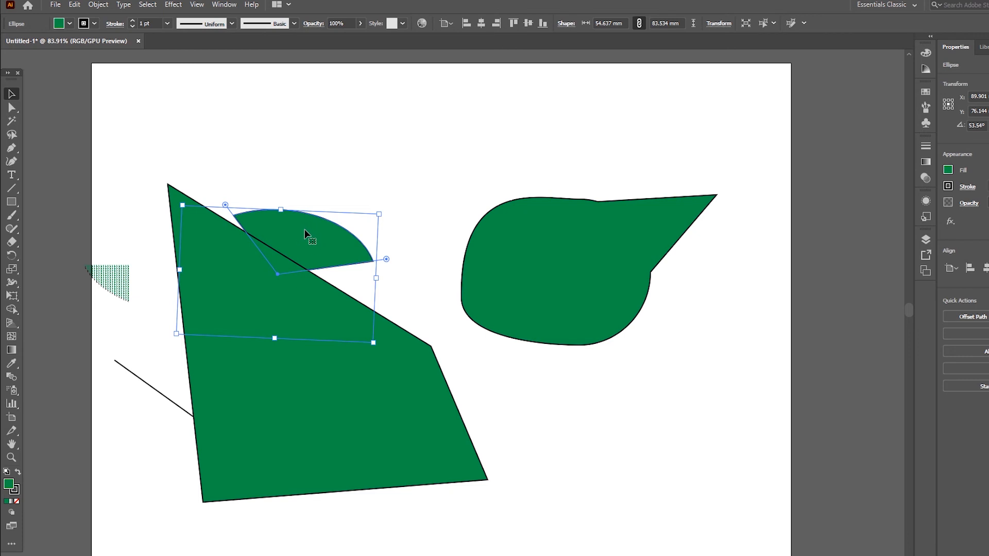
left_click_drag(301, 228, 341, 172)
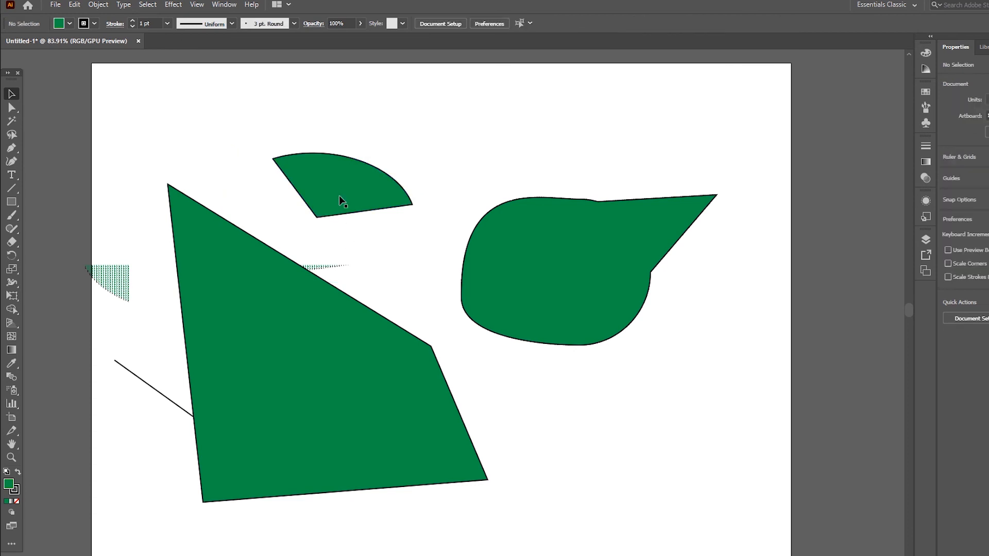
left_click_drag(330, 176, 320, 177)
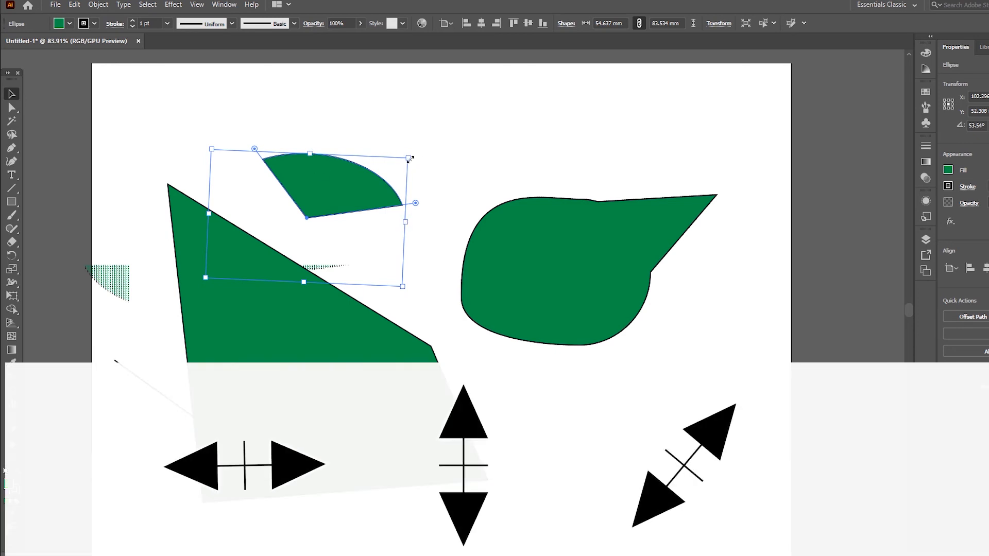
Enlarge the pie slice to about 61 × 93 mm and rotate it clockwise to an angle of about 8°.
left_click_drag(409, 157, 432, 143)
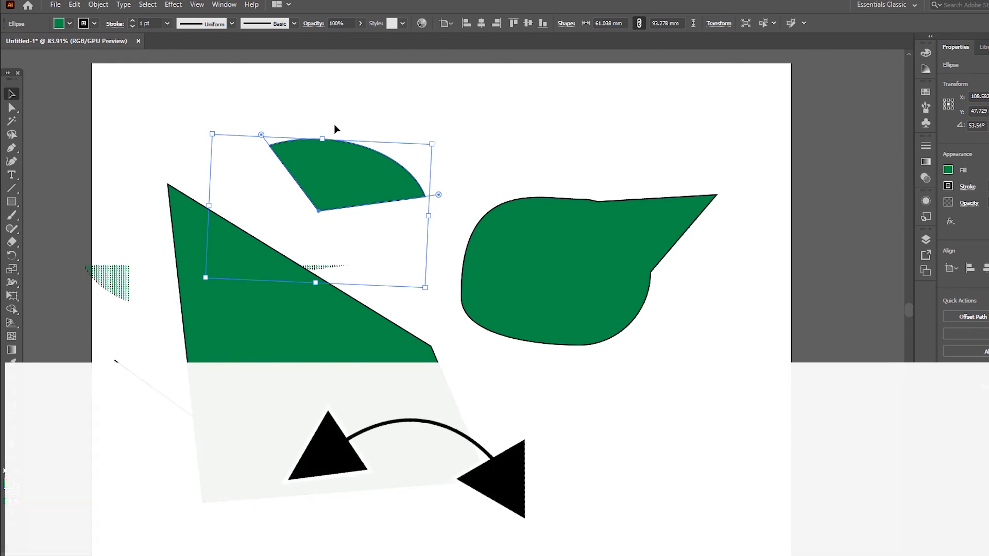
left_click_drag(324, 134, 386, 172)
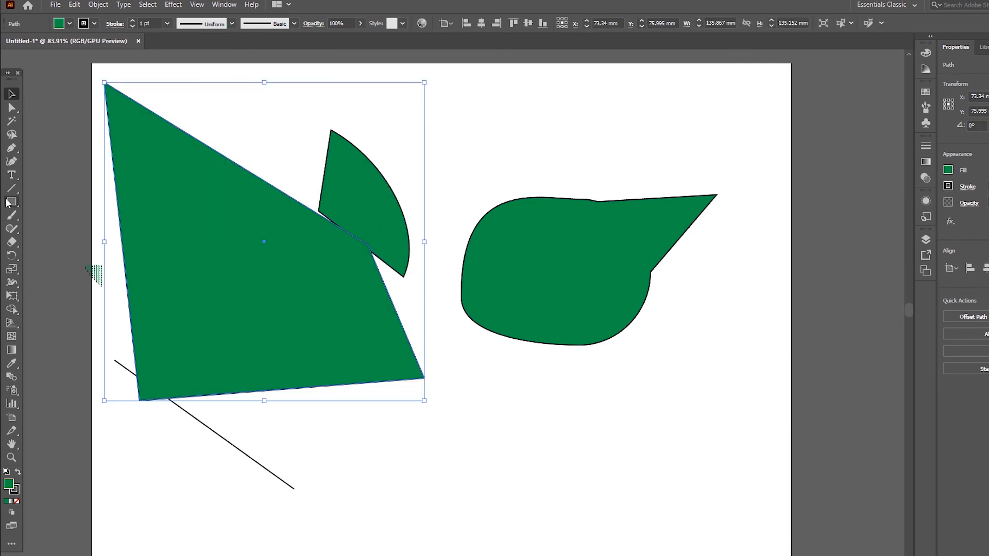
Draw a rectangle about 102 × 61 mm below the pointed round shape and strongly round only its upper-left corner.
left_click(11, 202)
left_click_drag(461, 382, 700, 527)
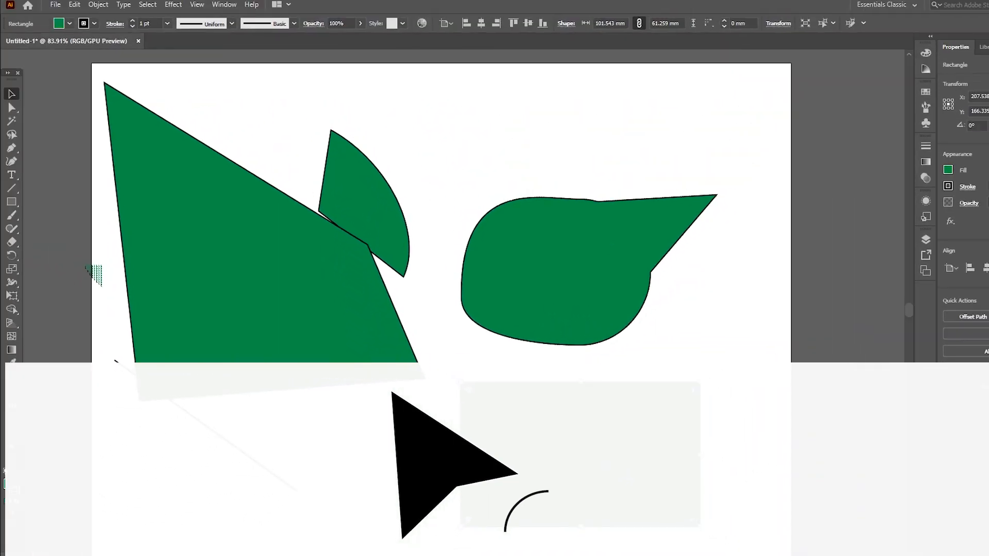
mouse_move(471, 394)
left_mouse_down()
mouse_move(552, 457)
mouse_move(472, 389)
left_mouse_up()
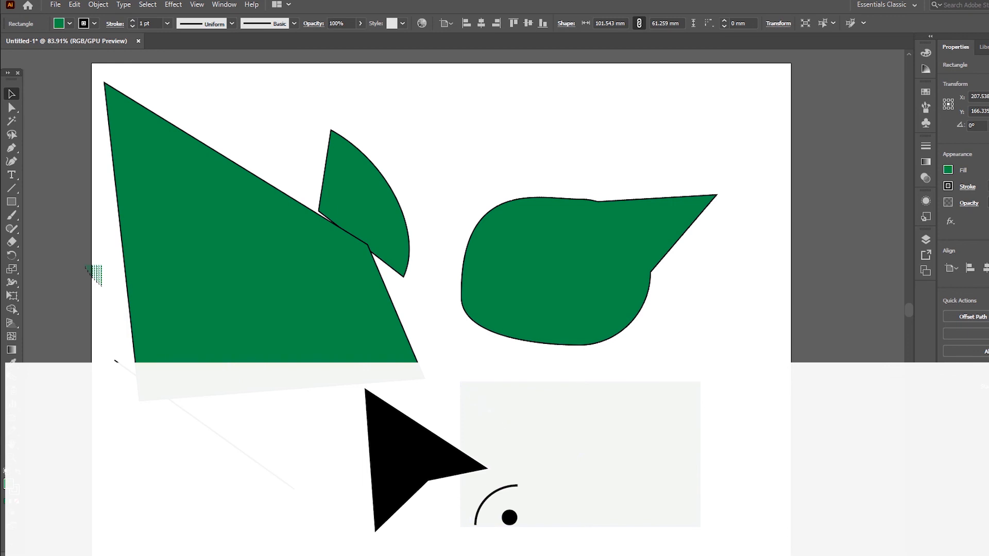
left_click_drag(489, 410, 540, 462)
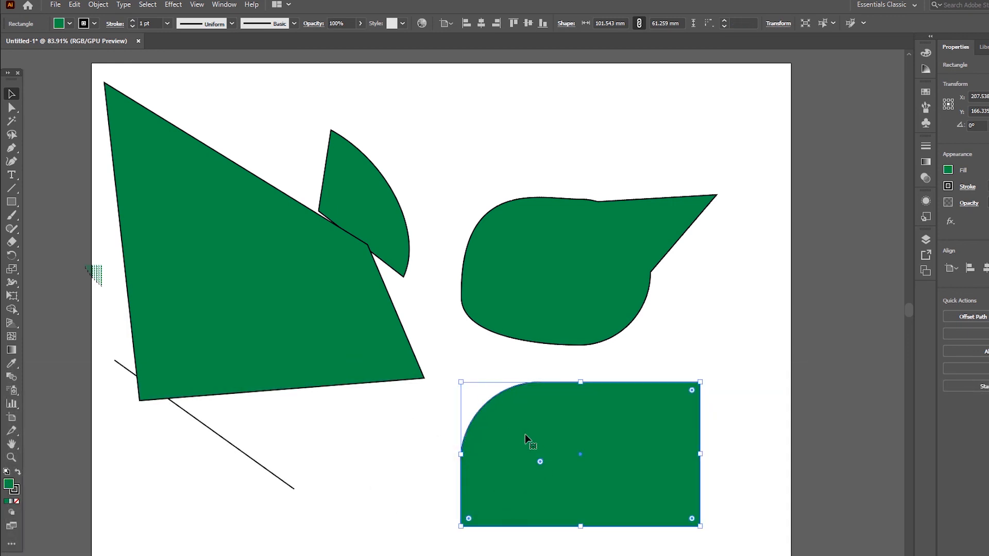
Try duplicating the pointed round shape up and to the left, and delete the shape together with its copy.
left_click(554, 249)
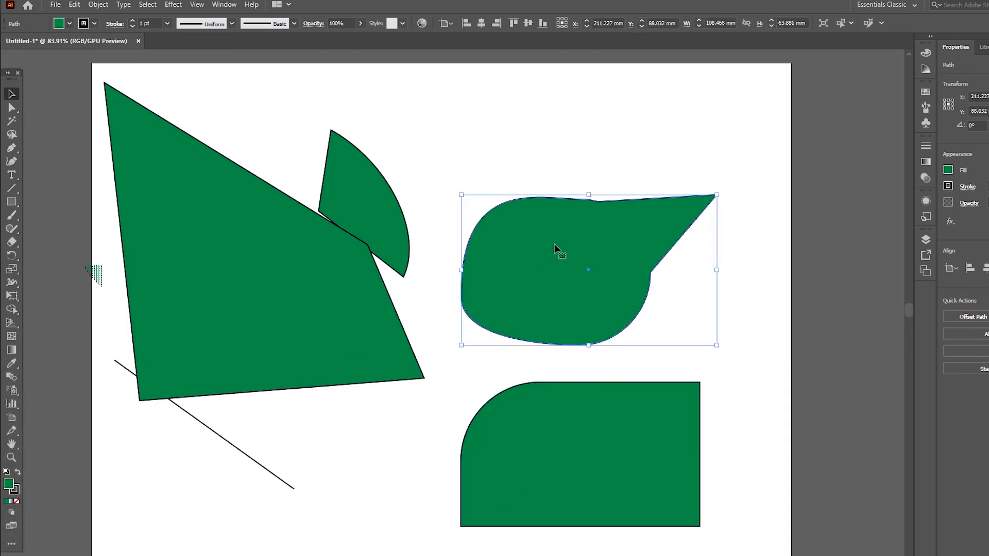
left_click_drag(563, 250, 452, 150)
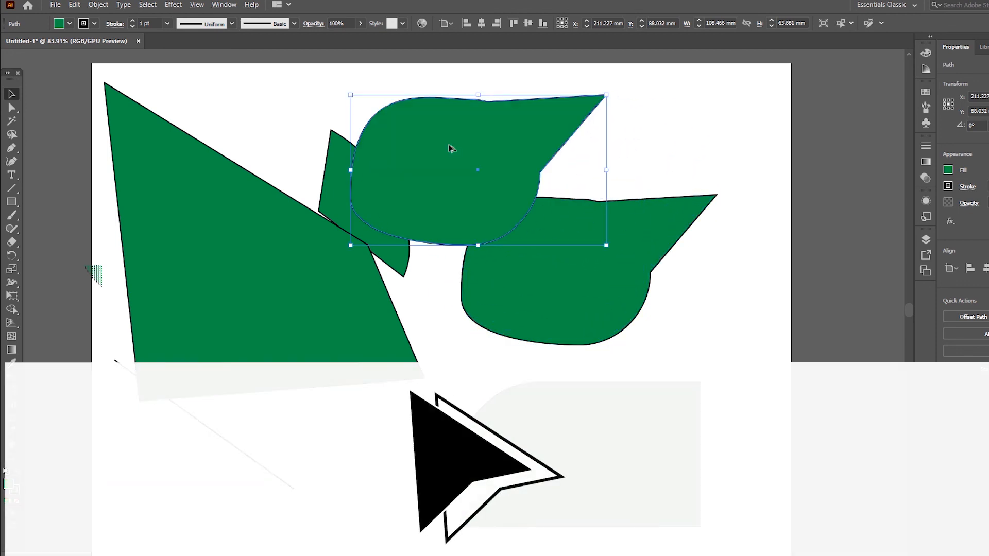
key("ctrl+z")
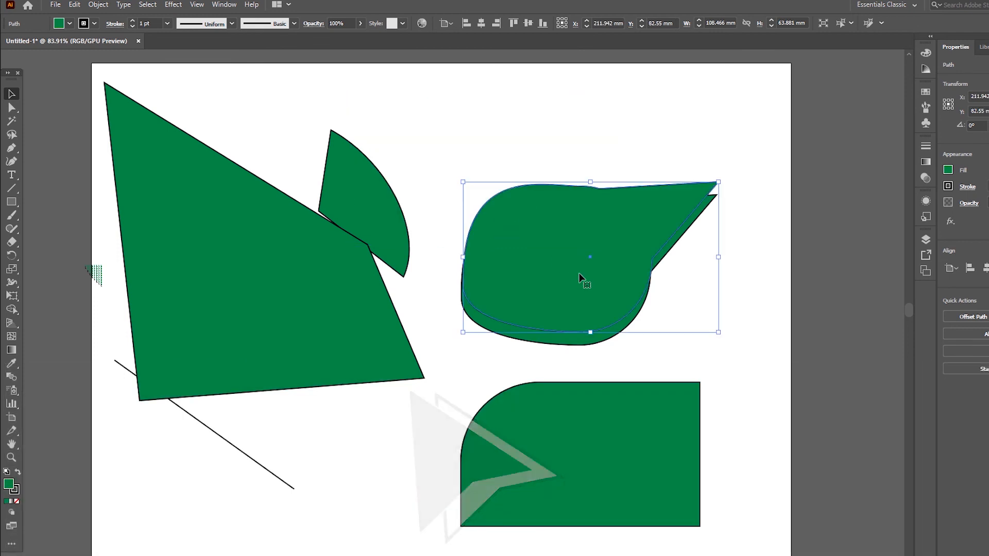
left_click_drag(576, 99, 576, 283)
key("Delete")
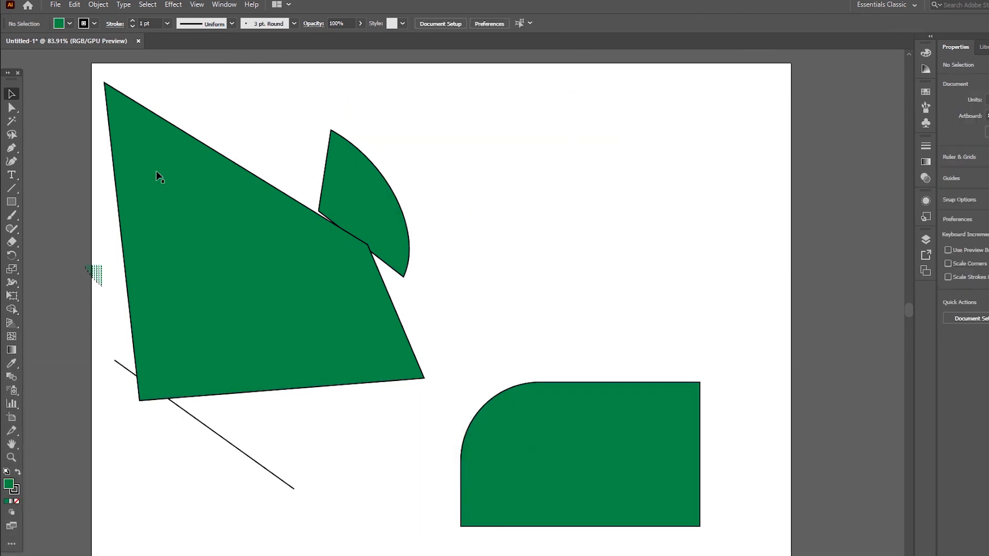
Draw an ellipse about 77 × 73 mm above the rounded rectangle and cut a narrow wedge out of its upper-right side with the pie handle.
left_click_drag(15, 201, 75, 231)
left_click_drag(496, 152, 678, 325)
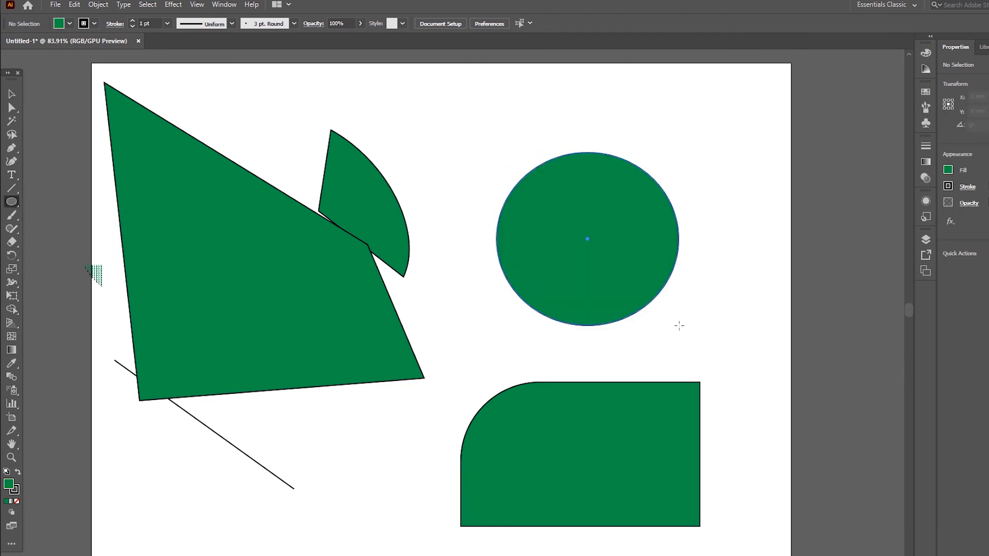
key("v")
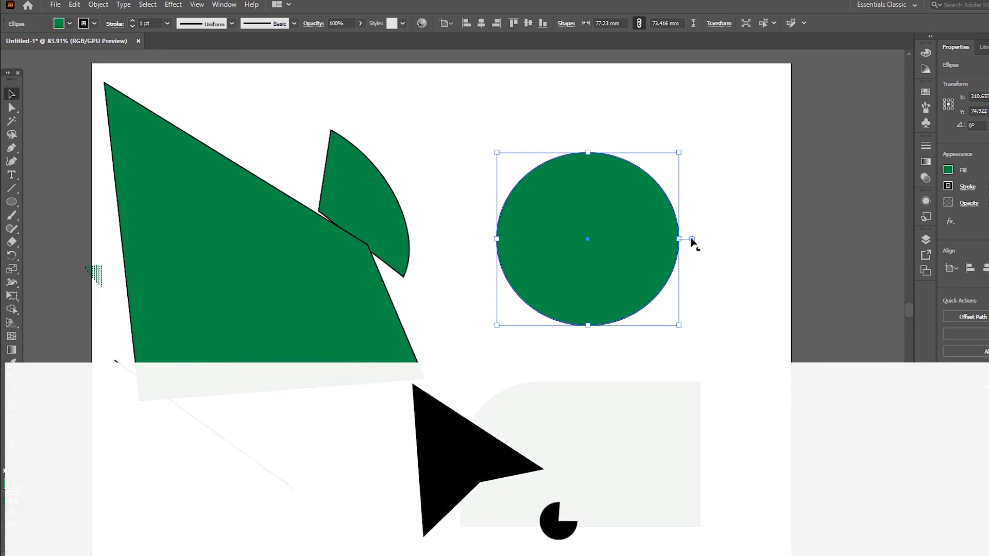
left_click_drag(694, 240, 694, 167)
Move the pie slice mostly behind the quadrilateral and alternate the selection between the two overlapping shapes by selecting behind.
left_click_drag(342, 199, 319, 273)
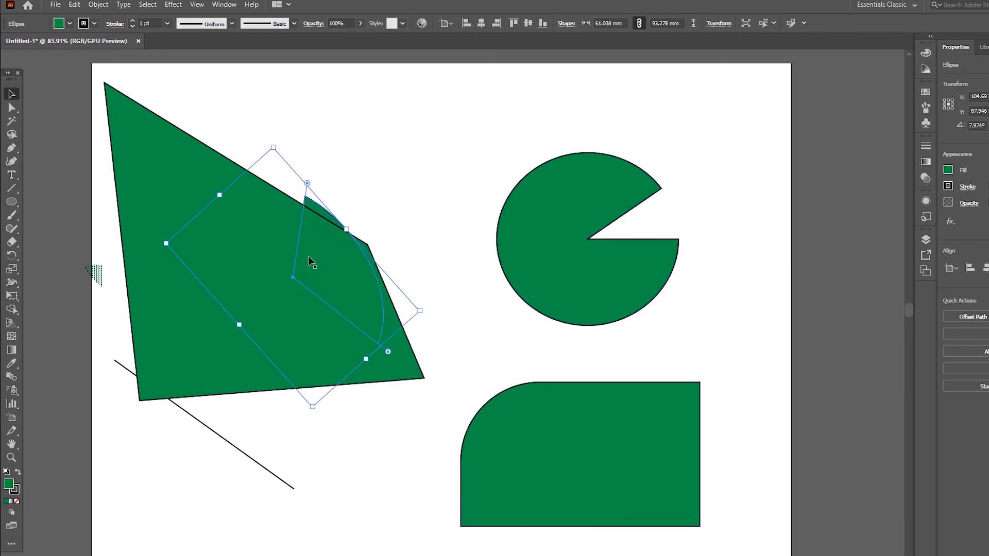
key("a")
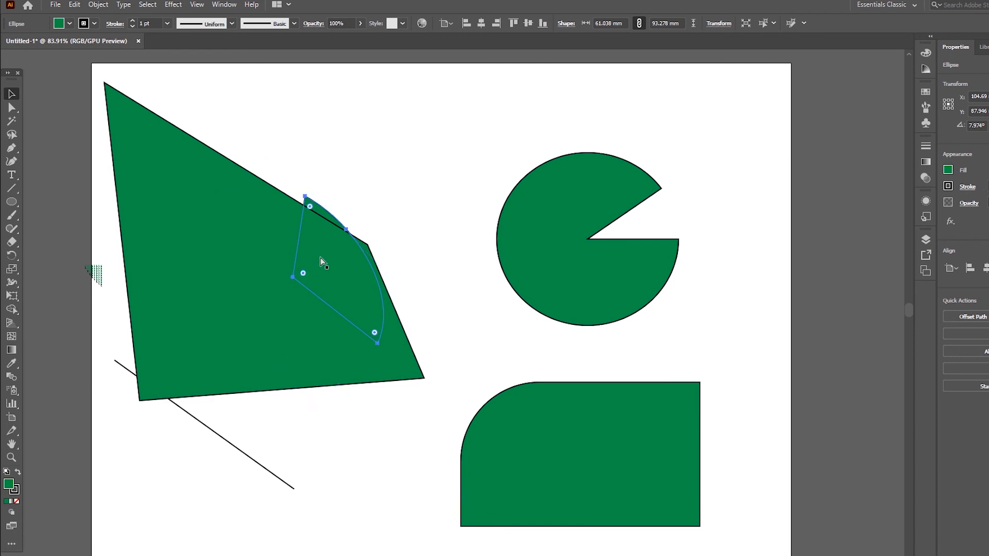
left_click(318, 252, "ctrl")
left_click(318, 251, "ctrl")
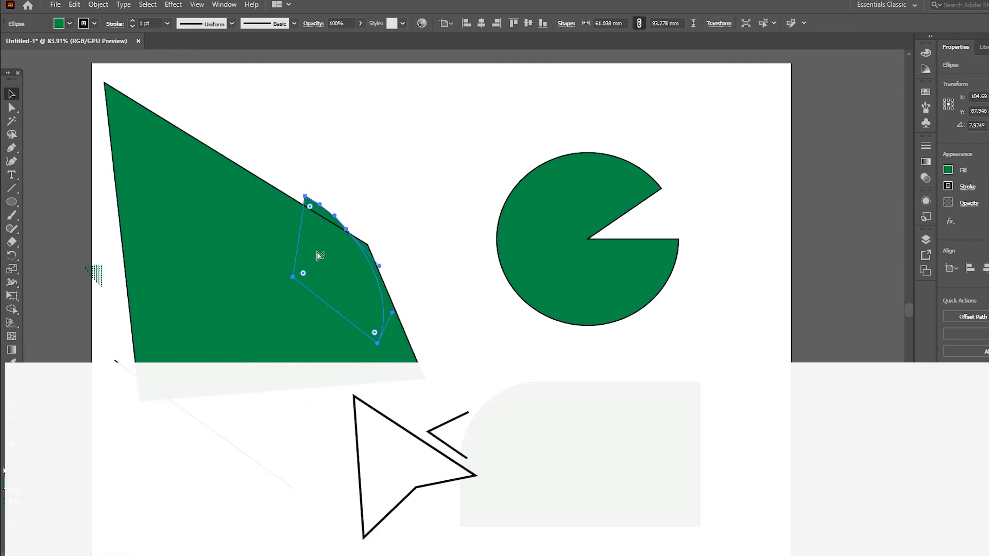
left_click(319, 256, "ctrl")
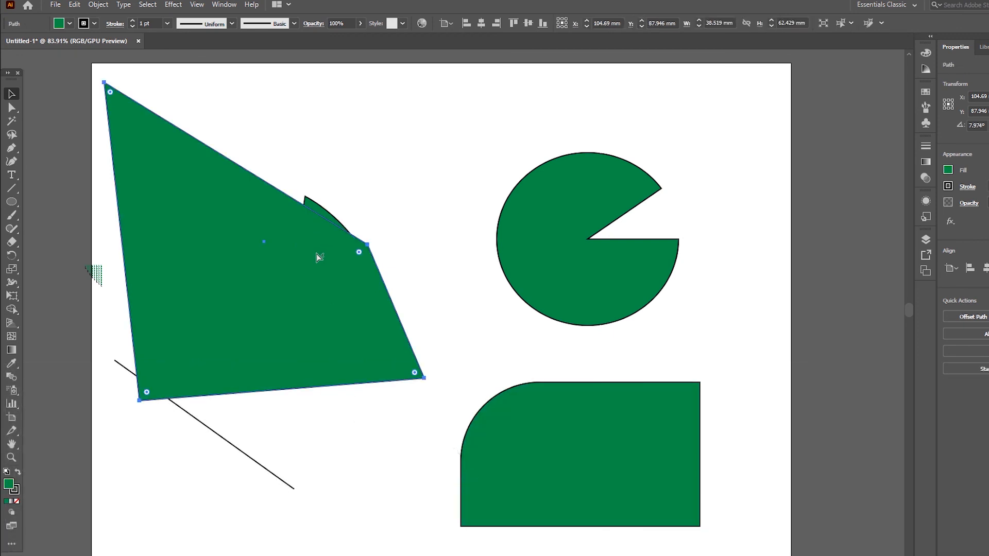
left_click(317, 255, "ctrl")
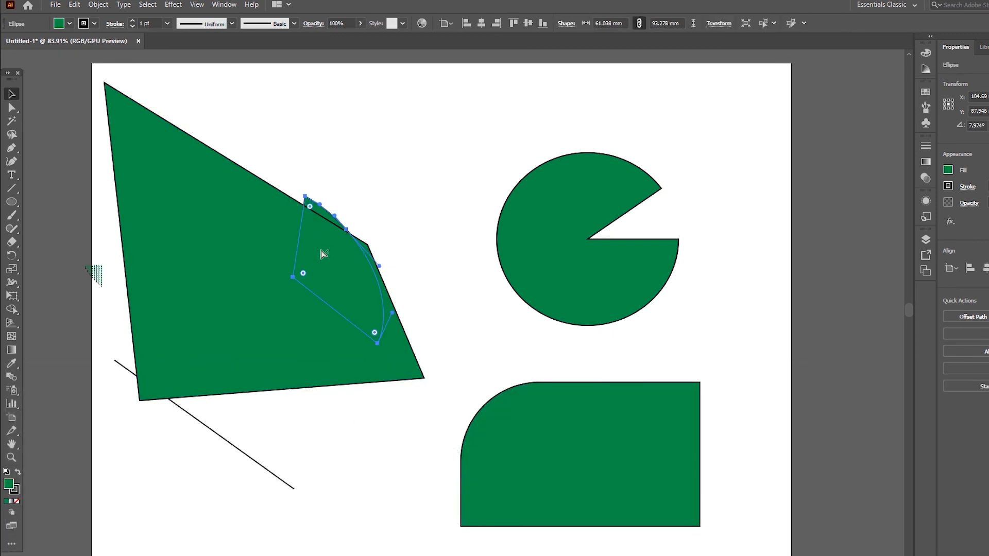
Move the wedge-cut ellipse's left anchor point to about X 152 mm, Y 90 mm, lengthen its upper direction handle, and deselect.
left_click(558, 237)
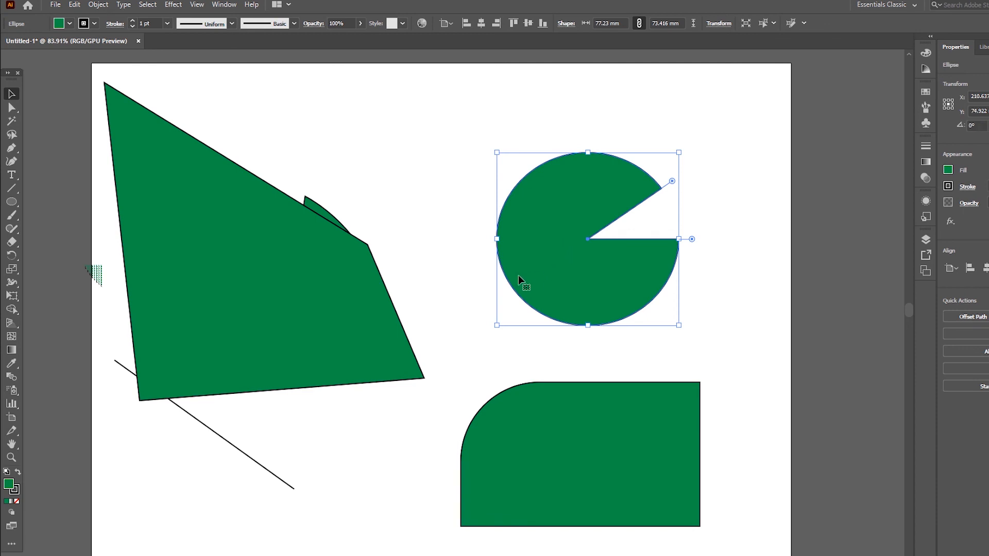
key("ctrl")
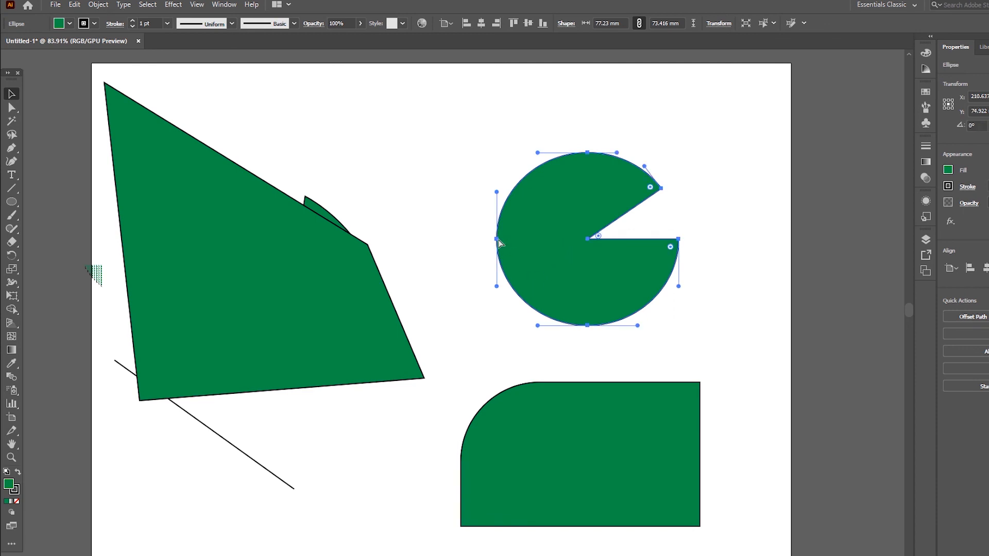
left_click(497, 240, "ctrl")
mouse_move(497, 240)
left_mouse_down()
mouse_move(441, 167)
mouse_move(448, 274)
left_mouse_up()
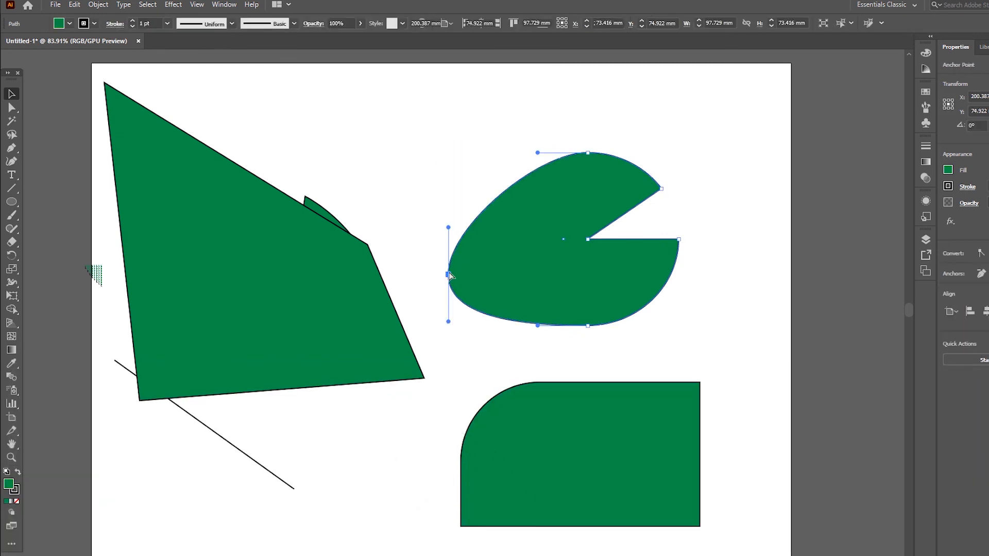
left_click_drag(448, 226, 453, 129)
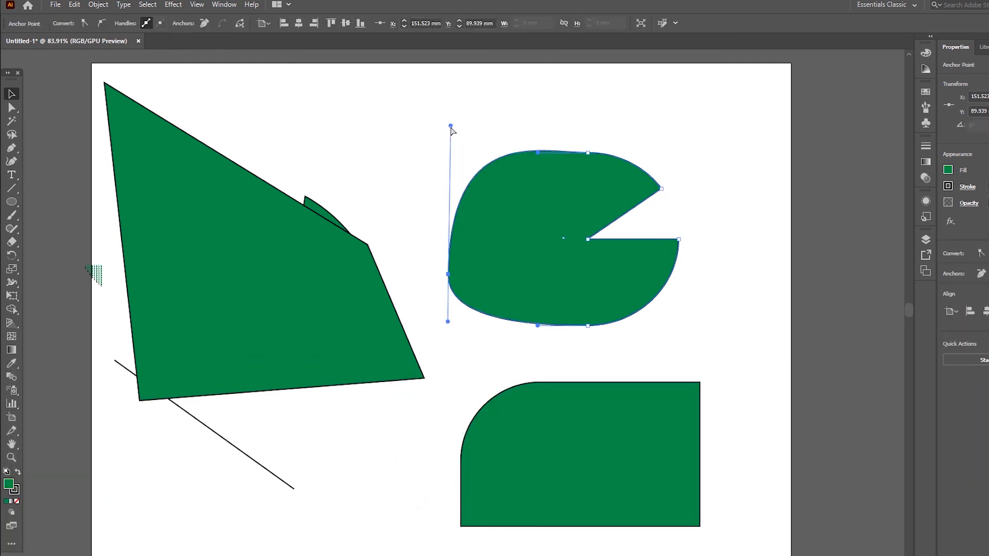
left_click(762, 155)
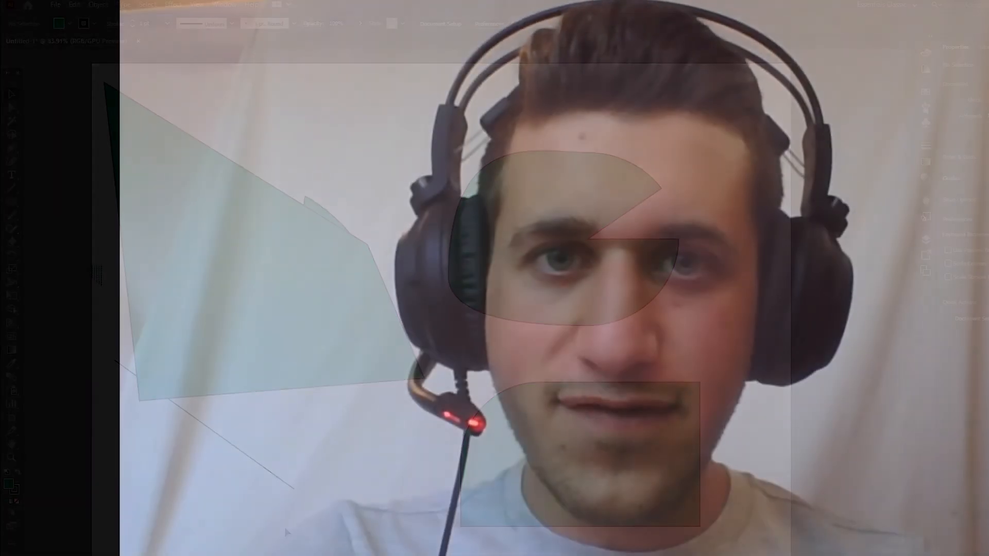